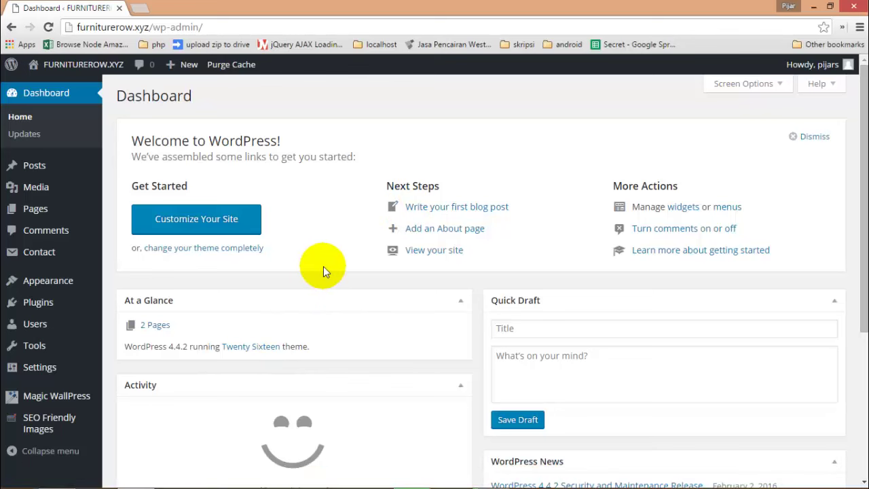
# - Open the Magic WallPress campaign list and start a new campaign
pyautogui.scroll(-1, 323, 266)
pyautogui.moveTo(45, 405)
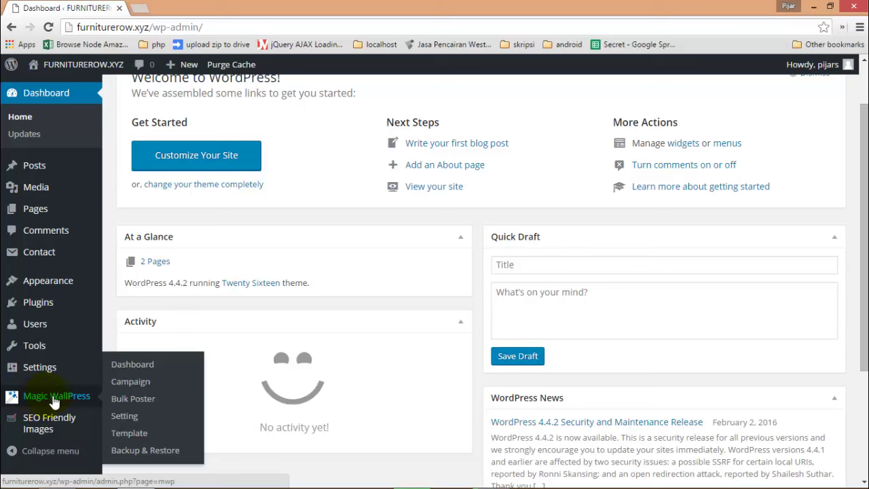
pyautogui.click(135, 382)
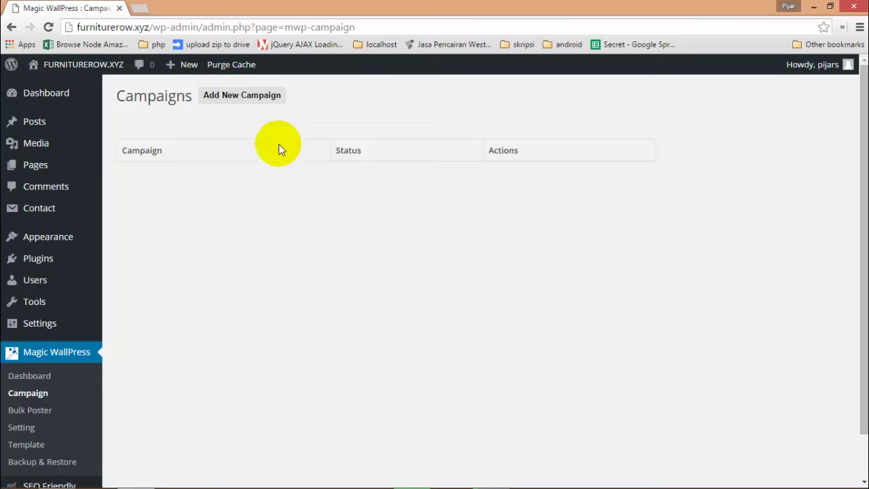
pyautogui.click(250, 103)
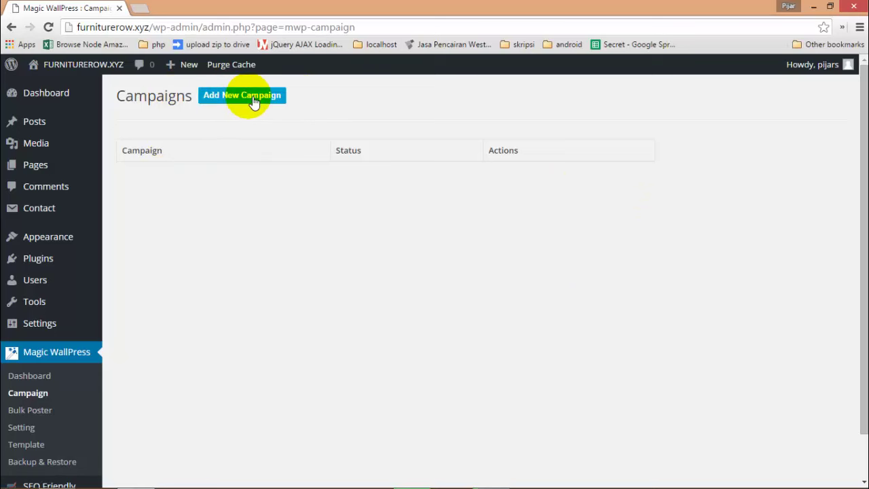
# - Name the new campaign "Living Room"
pyautogui.click(390, 158)
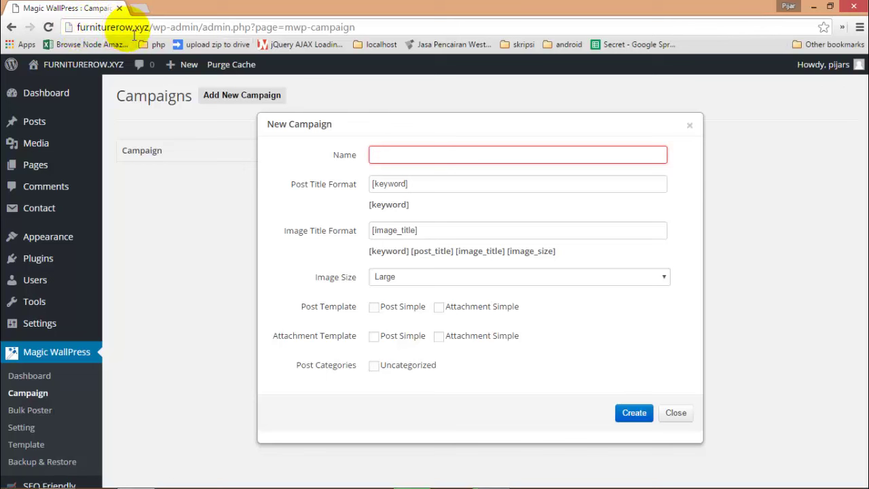
pyautogui.click(407, 155)
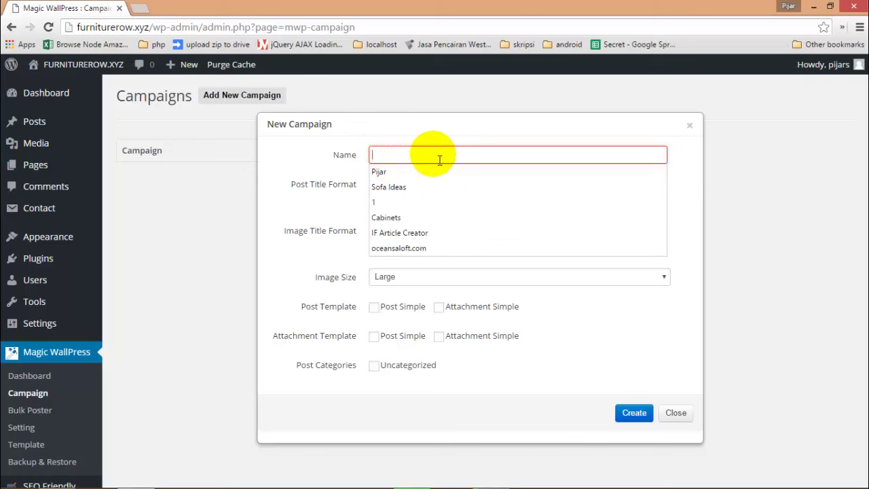
pyautogui.write('o')
pyautogui.press('BackSpace')
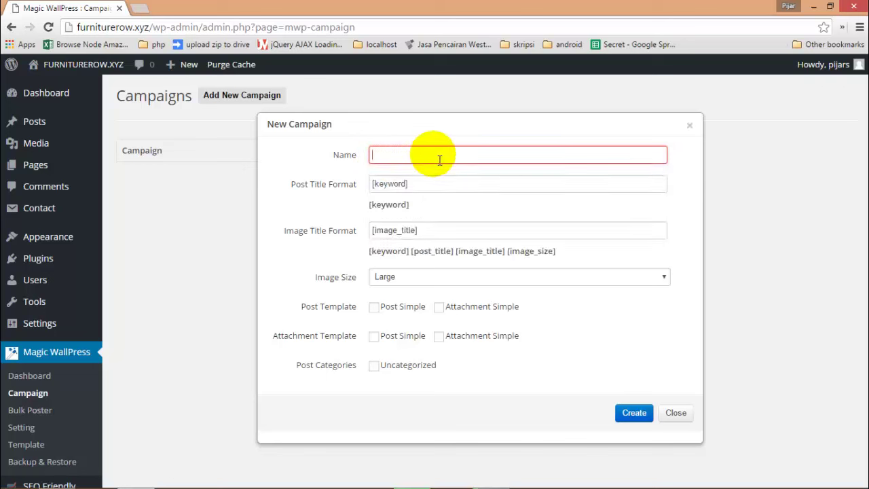
pyautogui.write('Liv')
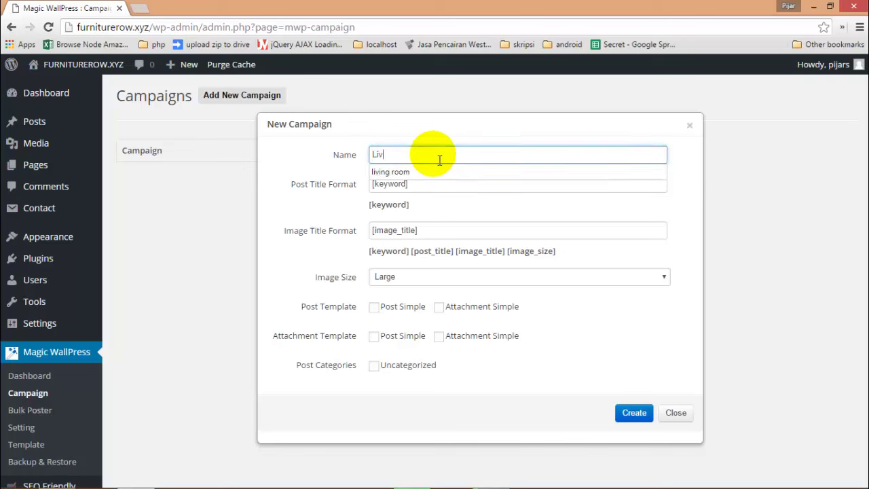
pyautogui.write('ing Room')
pyautogui.click(476, 143)
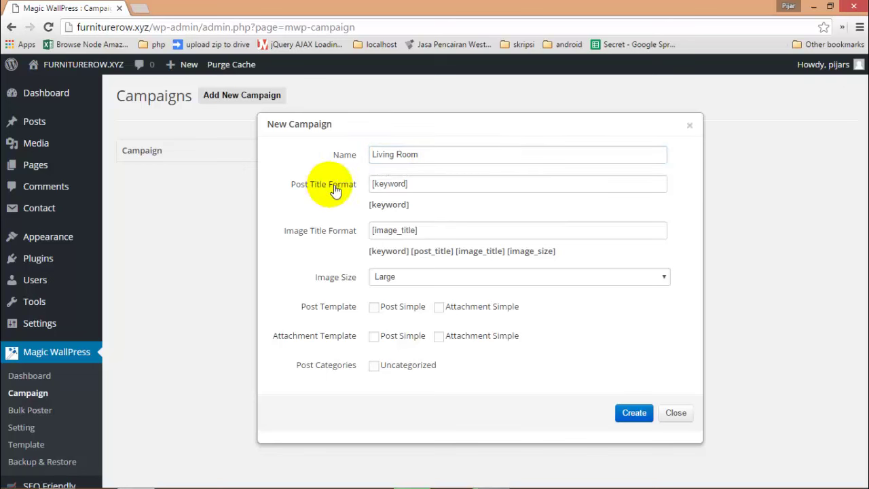
pyautogui.tripleClick(392, 184)
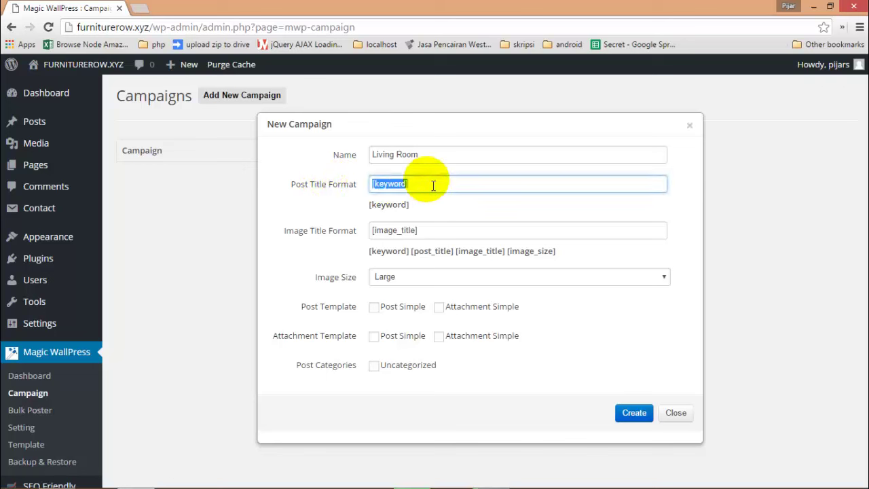
pyautogui.click(419, 206)
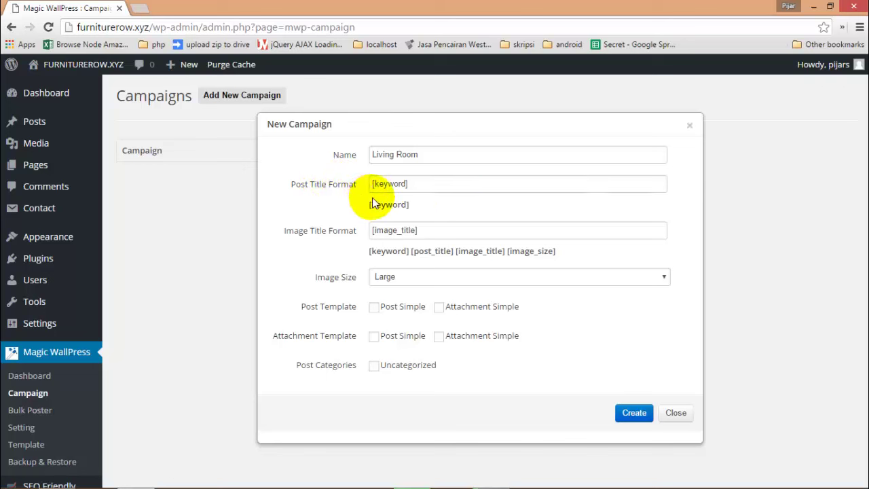
pyautogui.moveTo(375, 211); pyautogui.dragTo(409, 206)
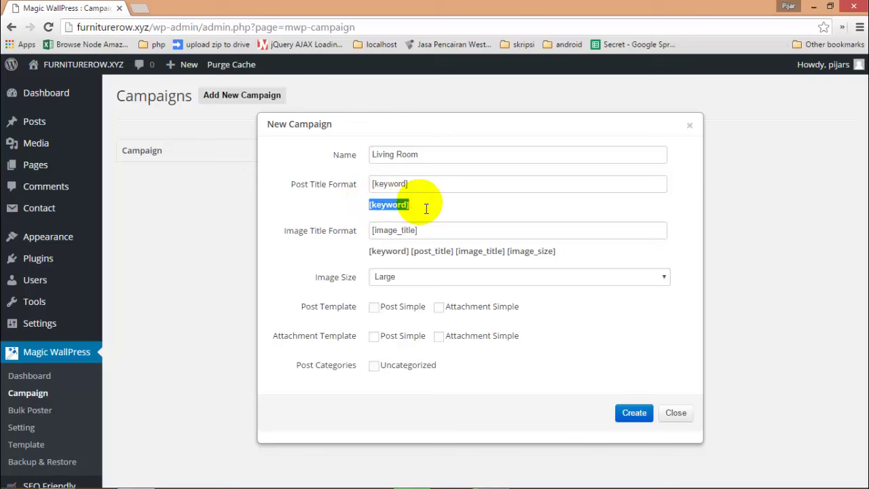
pyautogui.click(433, 185)
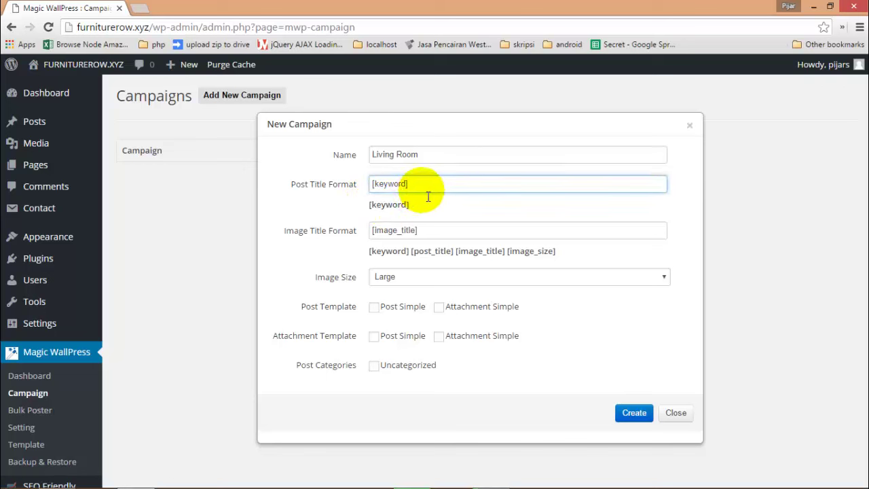
pyautogui.tripleClick(387, 192)
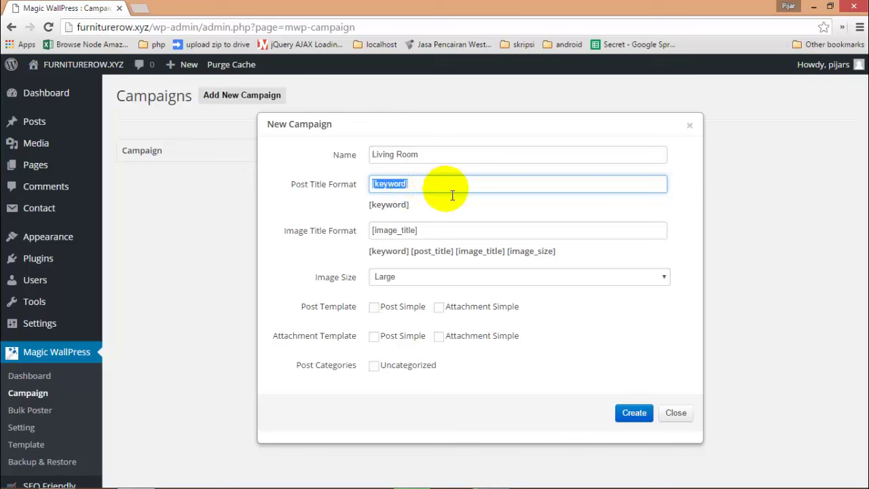
pyautogui.click(450, 194)
pyautogui.click(441, 202)
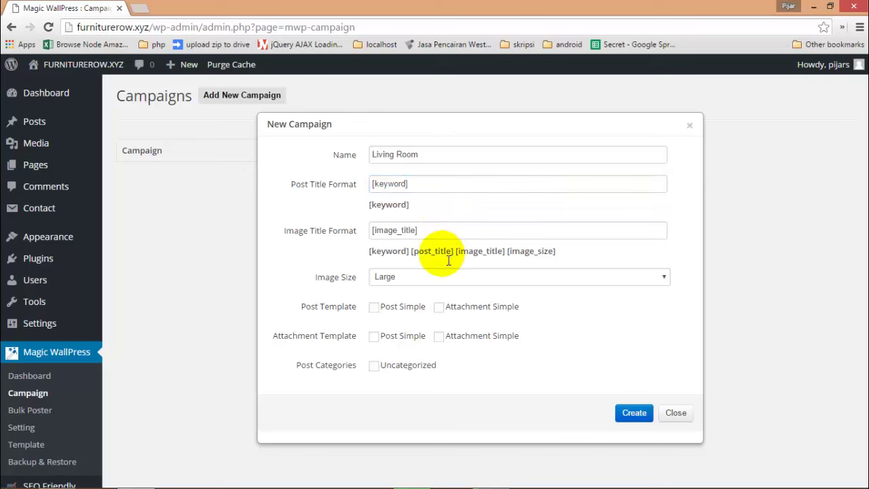
# - Set the campaign's image title format to "[post_title] [keyword]" and choose Large as the image size
pyautogui.moveTo(380, 252)
pyautogui.mouseDown()
pyautogui.moveTo(552, 260)
pyautogui.moveTo(401, 237)
pyautogui.moveTo(384, 246)
pyautogui.moveTo(404, 236)
pyautogui.moveTo(384, 237)
pyautogui.mouseUp()
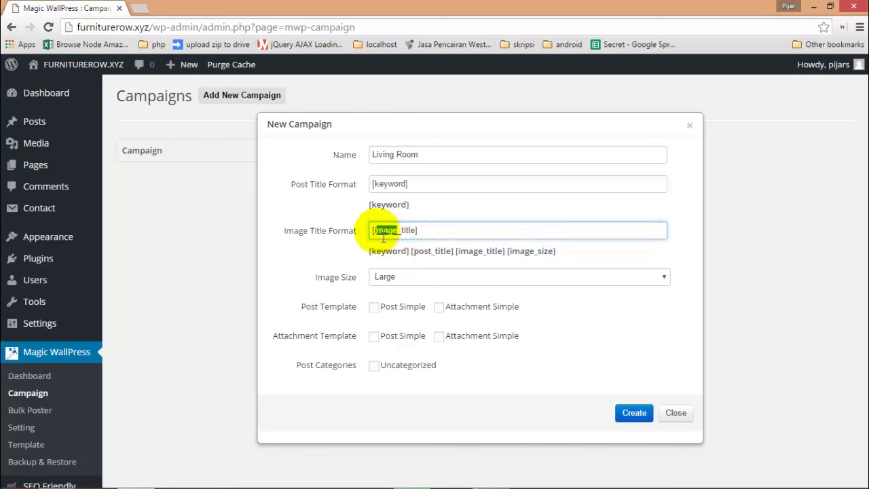
pyautogui.write('post')
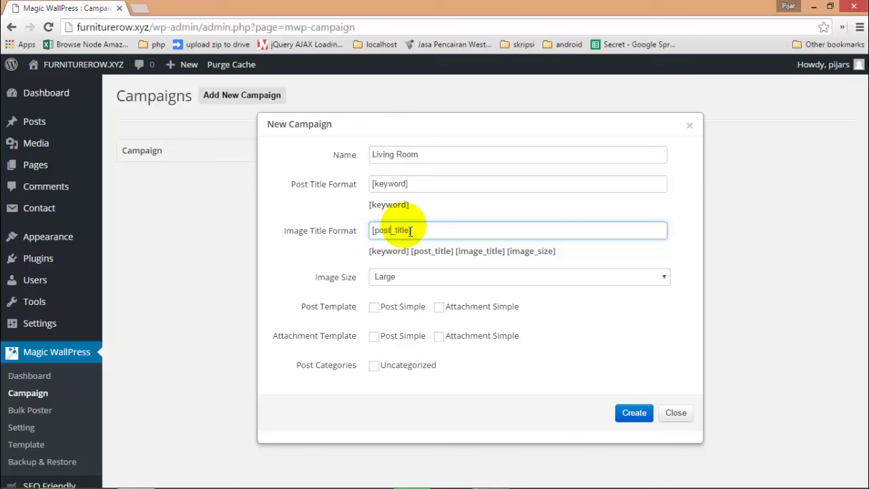
pyautogui.click(435, 257)
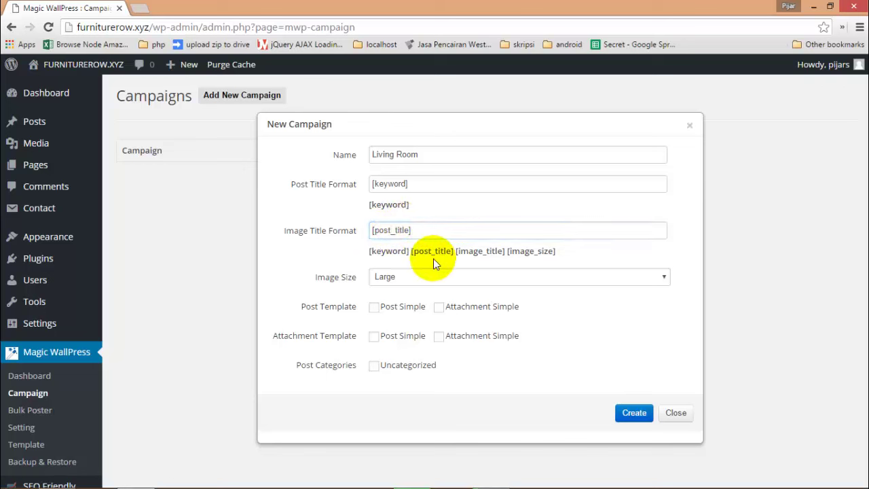
pyautogui.click(427, 230)
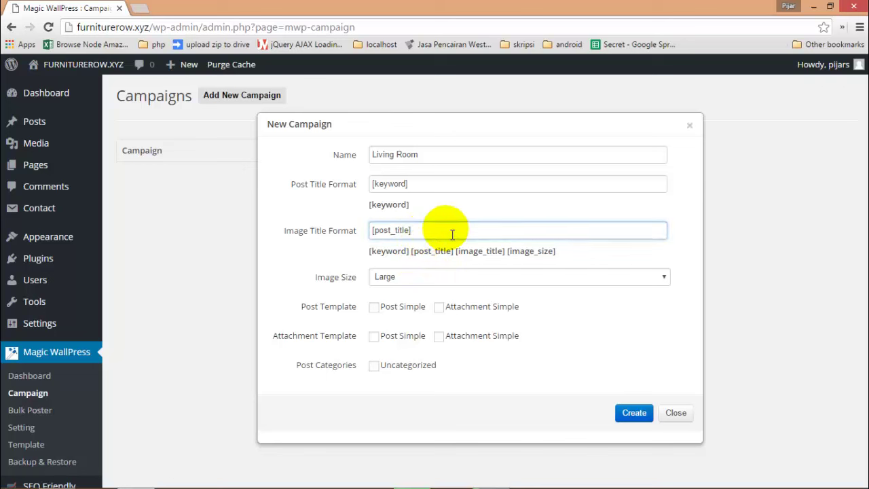
pyautogui.write('[keyword]')
pyautogui.click(392, 278)
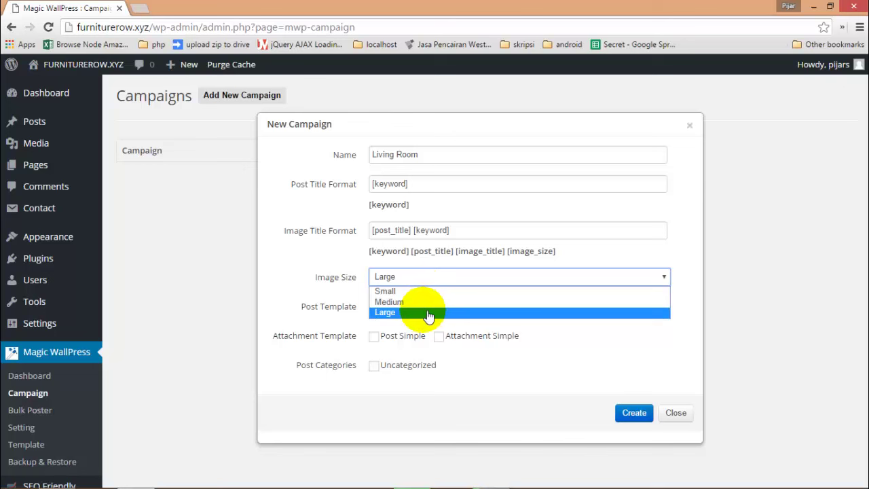
pyautogui.click(425, 312)
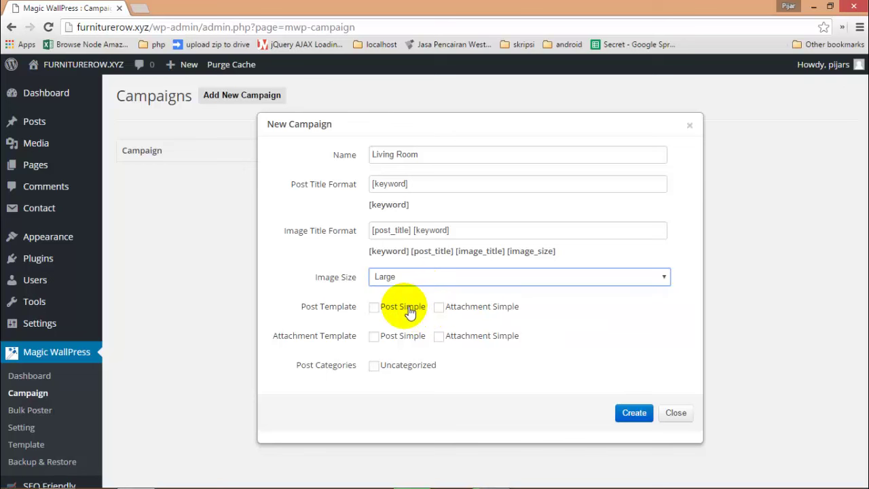
# - Open the Magic WallPress template page in a new tab, view it, and return to the new campaign form
pyautogui.click(305, 313)
pyautogui.moveTo(305, 312); pyautogui.dragTo(358, 311)
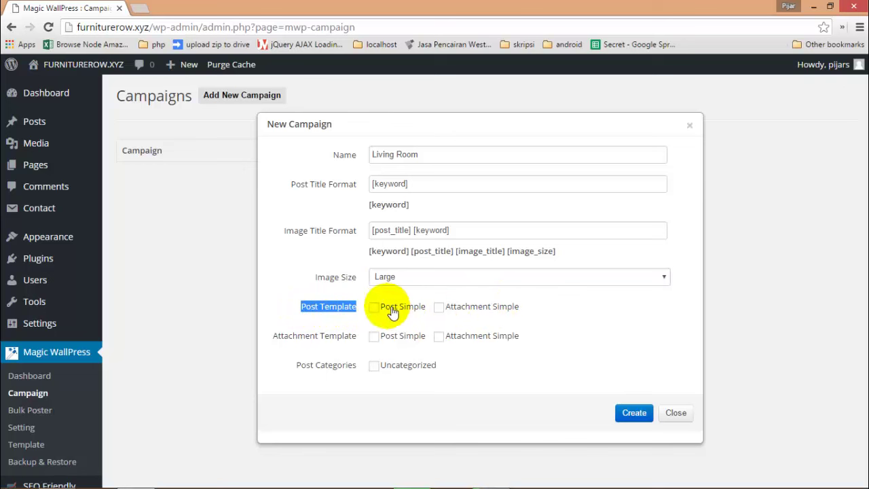
pyautogui.rightClick(40, 449)
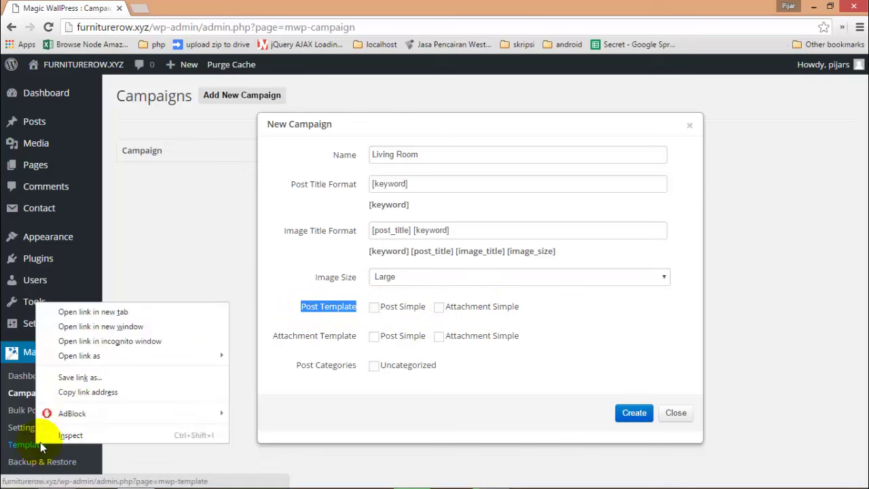
pyautogui.click(102, 310)
pyautogui.click(166, 8)
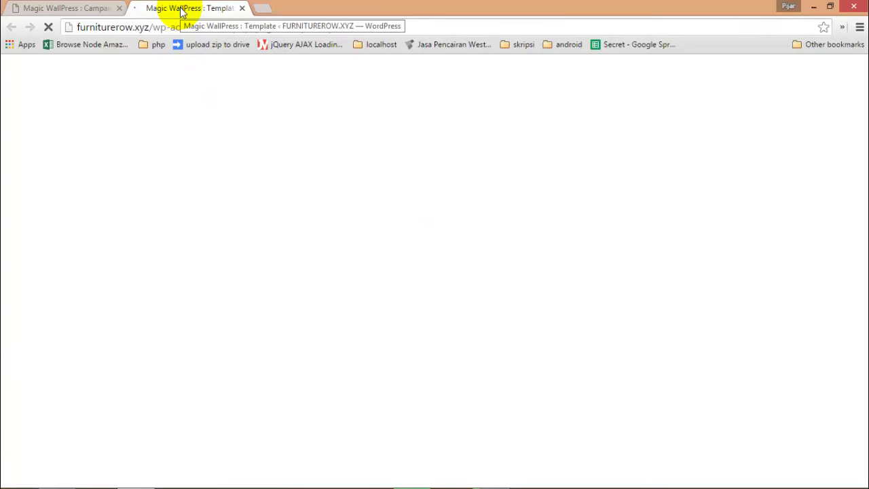
pyautogui.click(27, 8)
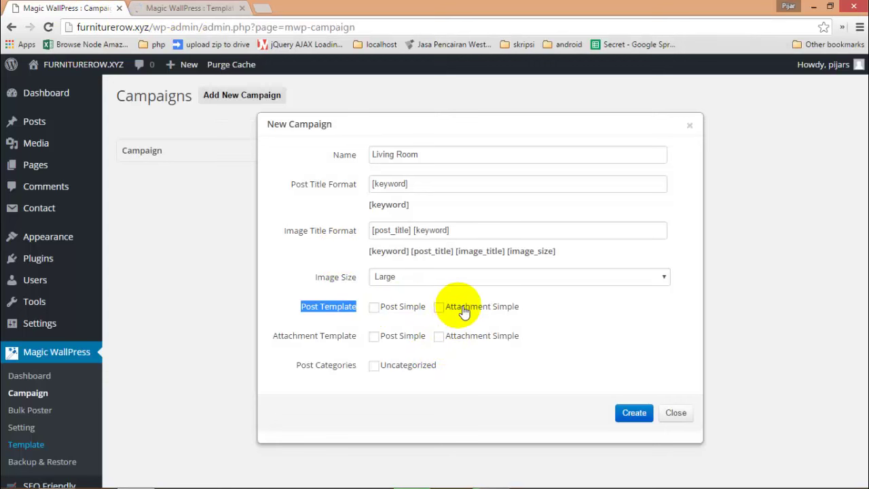
pyautogui.click(204, 8)
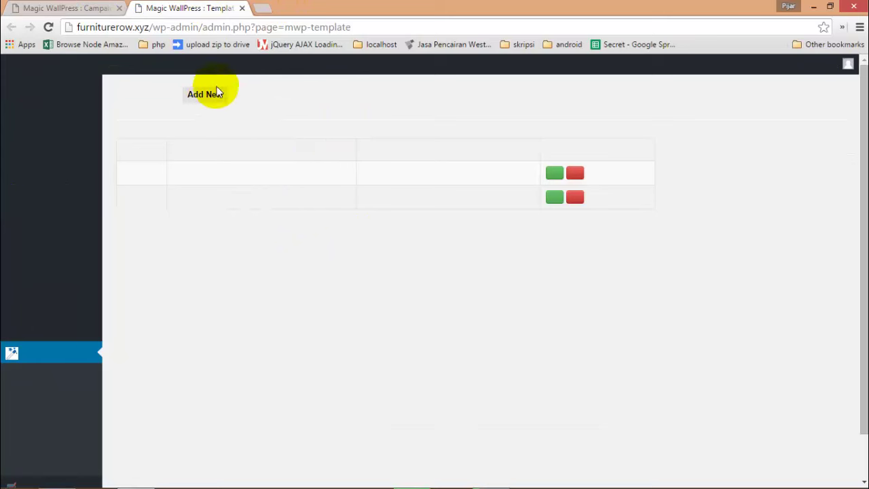
pyautogui.click(95, 8)
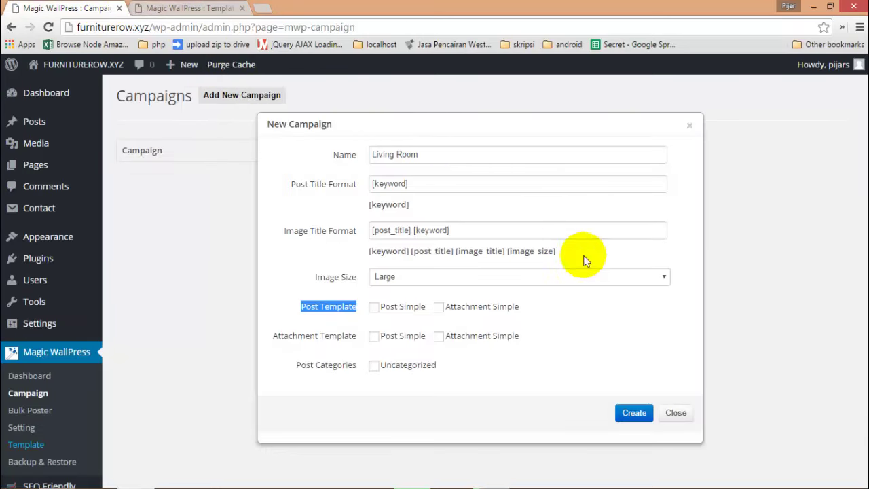
# - Choose Post Simple as the campaign's post template and Attachment Simple as its attachment template
pyautogui.click(321, 276)
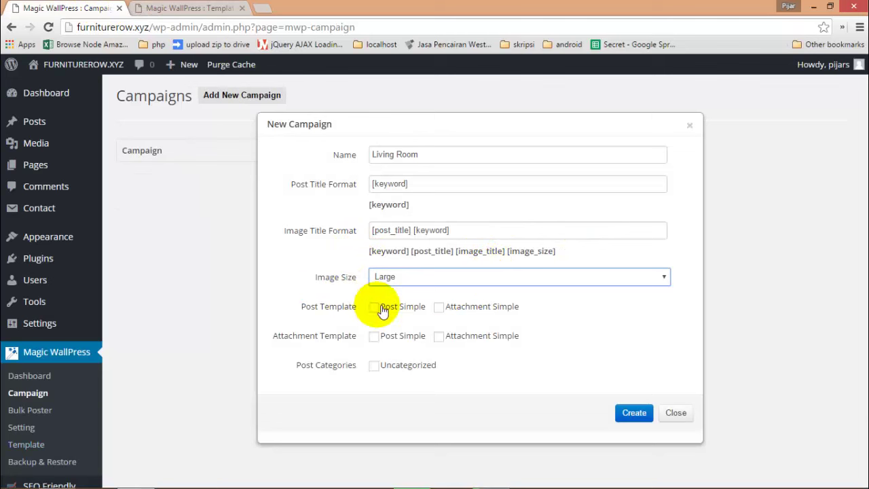
pyautogui.click(374, 306)
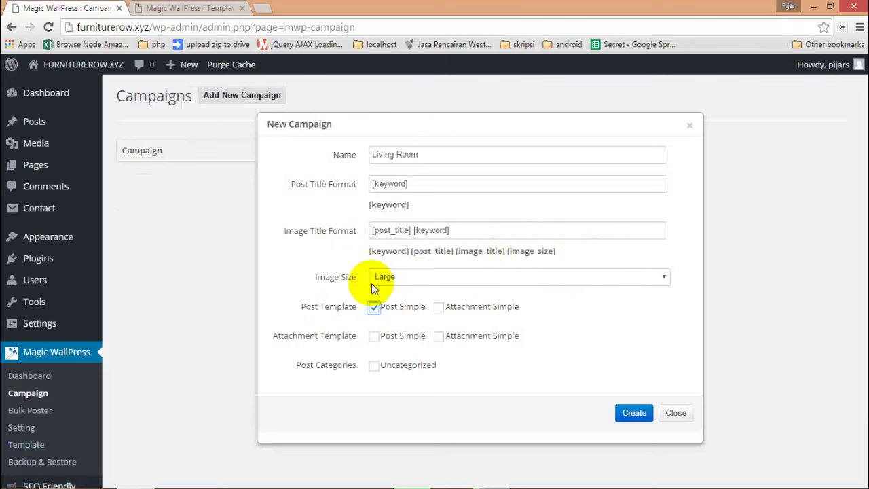
pyautogui.click(439, 337)
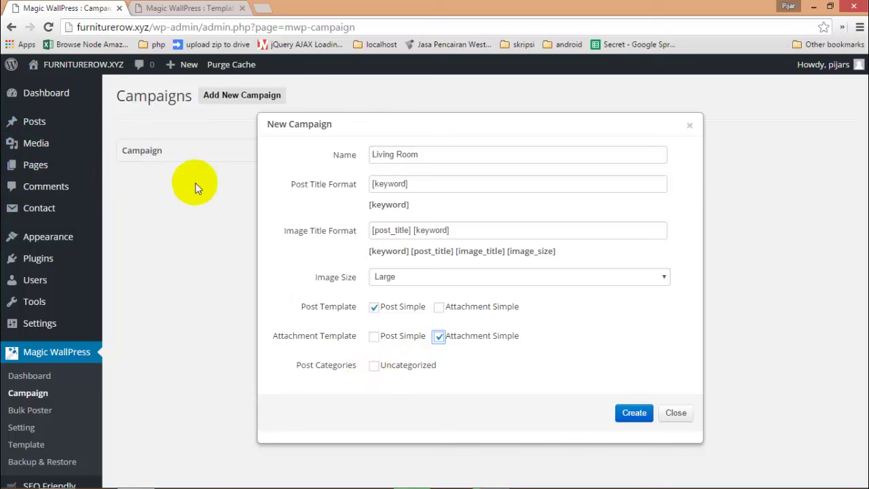
# - Open the site's post categories page in a new tab and return to the campaign form
pyautogui.rightClick(43, 126)
pyautogui.click(194, 317)
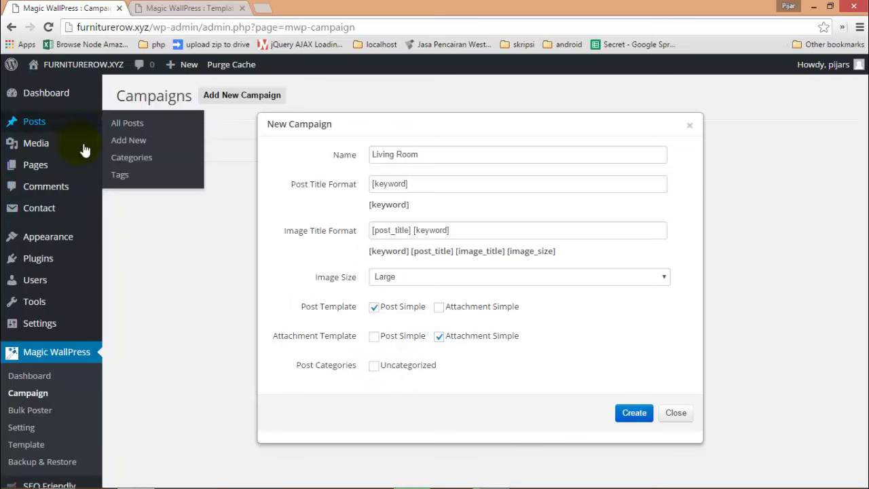
pyautogui.moveTo(57, 124)
pyautogui.rightClick(139, 157)
pyautogui.click(177, 165)
pyautogui.click(268, 8)
pyautogui.click(70, 8)
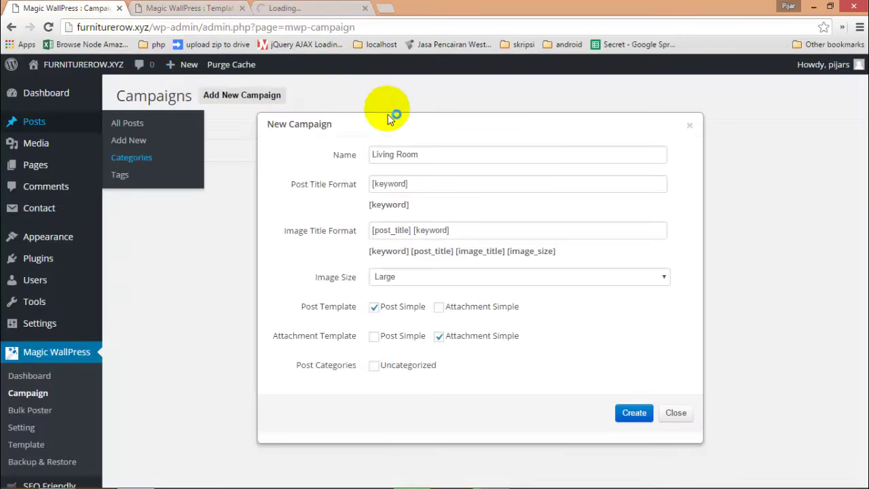
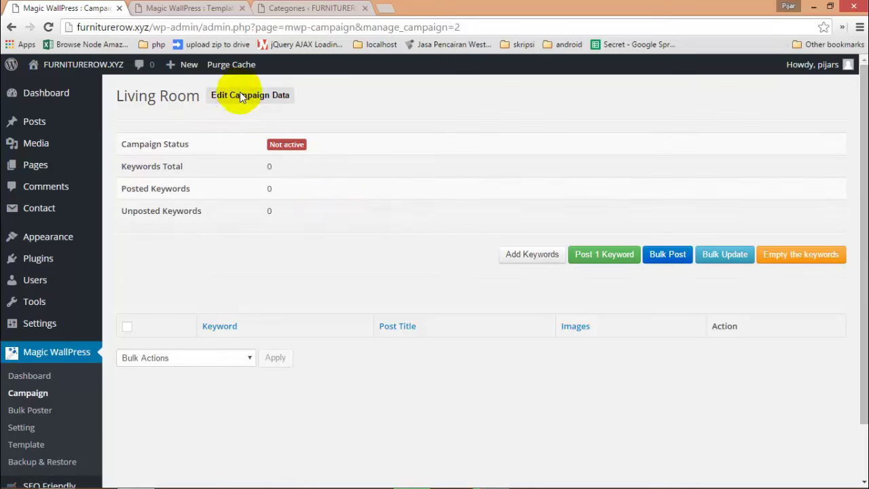
# - Edit the Living Room campaign's data to assign the Living Room post category and update the campaign
pyautogui.click(222, 107)
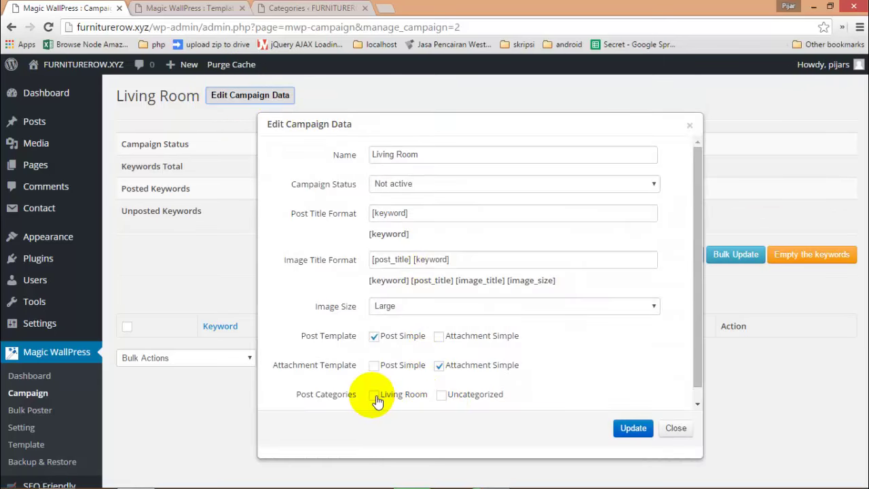
pyautogui.scroll(-1, 407, 377)
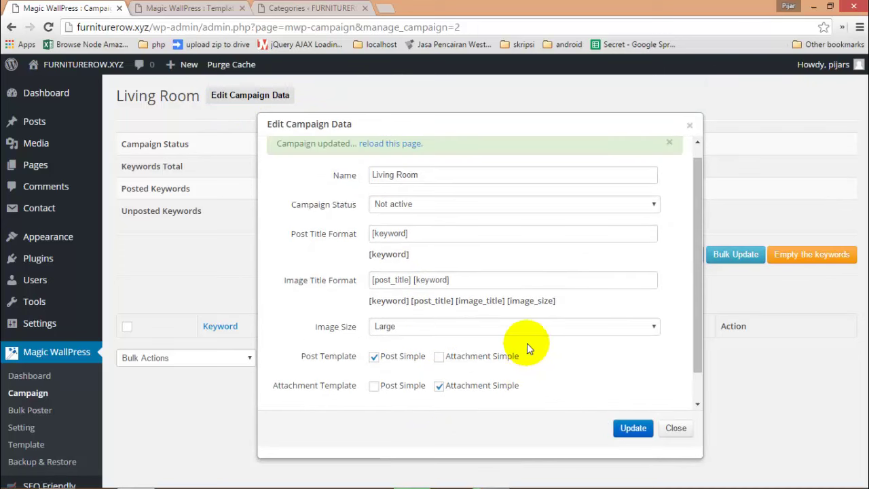
# - Set the Living Room campaign's status to Active, update the campaign and reload its page
pyautogui.scroll(1, 448, 230)
pyautogui.click(429, 218)
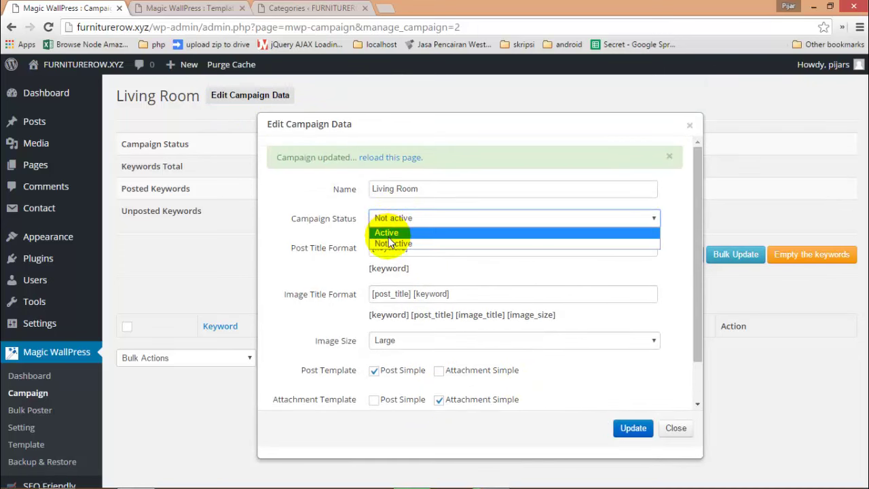
pyautogui.click(396, 233)
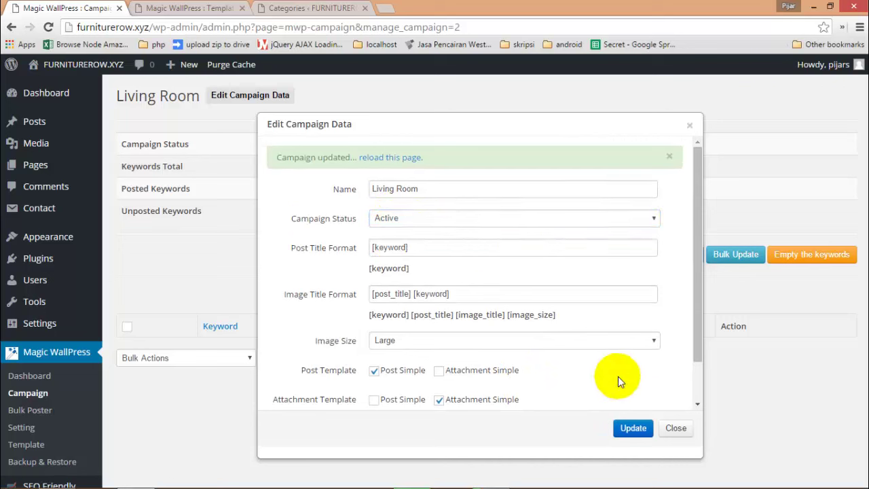
pyautogui.click(406, 158)
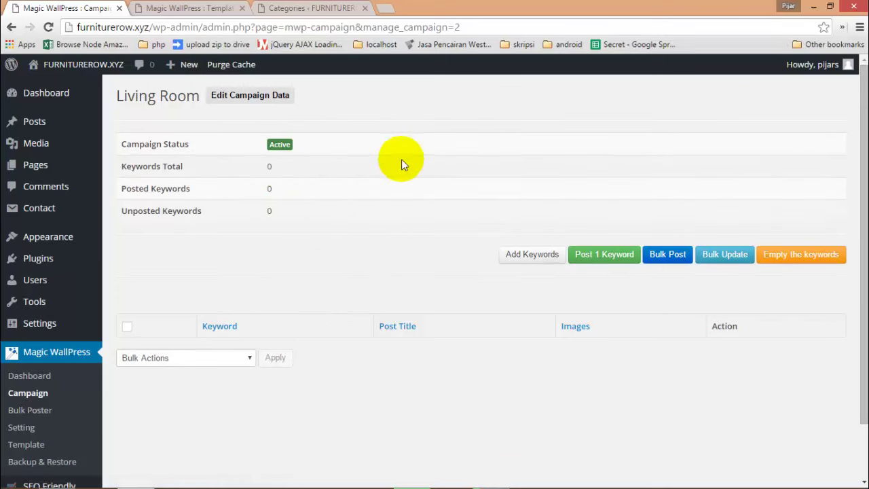
pyautogui.moveTo(122, 167); pyautogui.dragTo(287, 215)
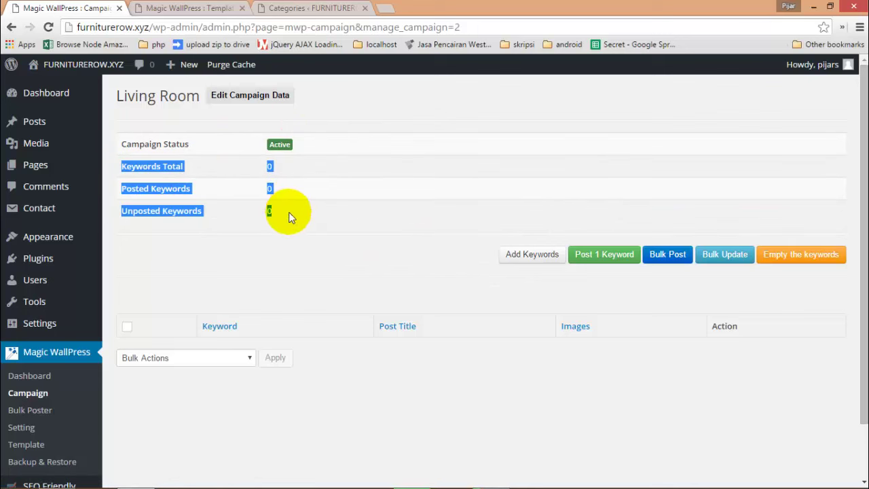
pyautogui.click(269, 256)
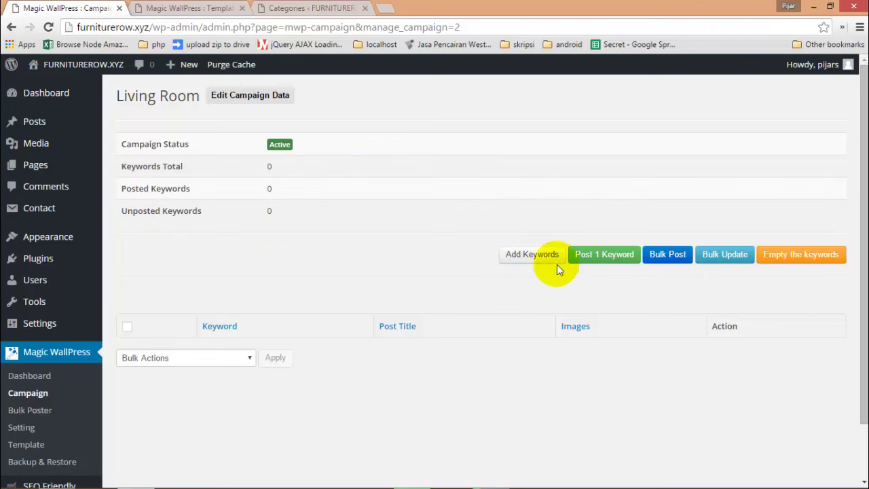
# - Copy all keywords from living room.txt in the furniture folder into the campaign's new keywords form
pyautogui.click(532, 255)
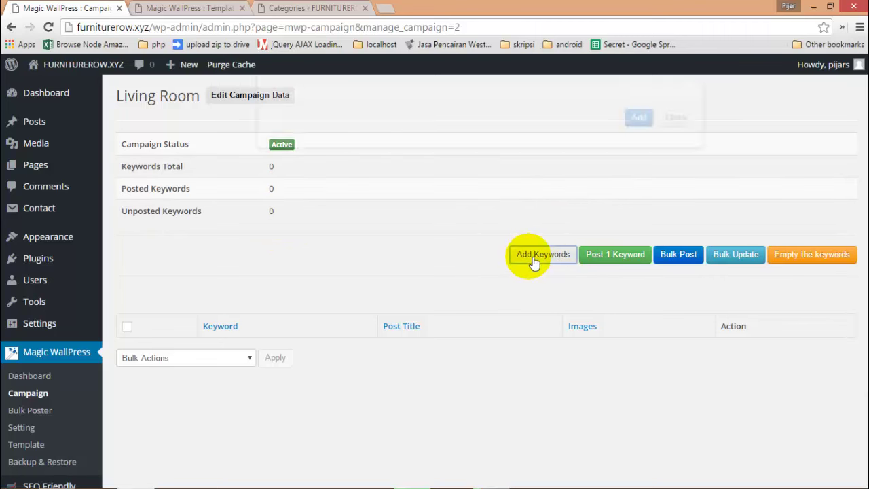
pyautogui.click(407, 184)
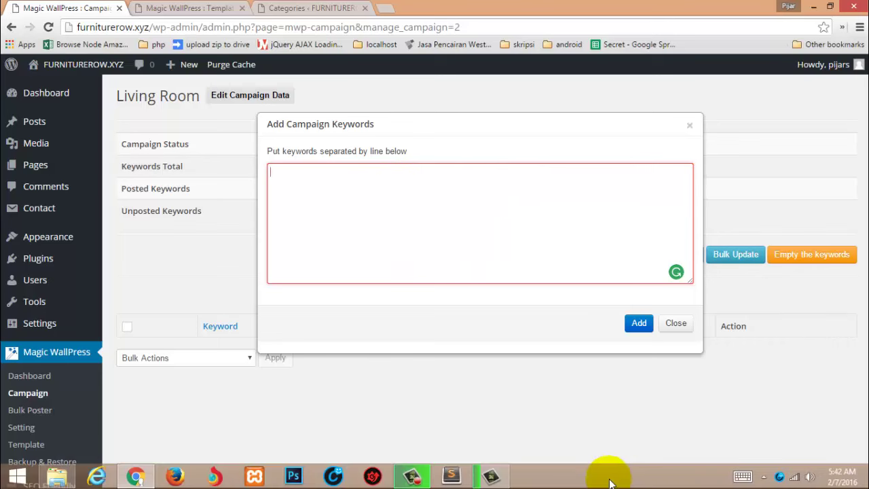
pyautogui.click(58, 476)
pyautogui.click(373, 150)
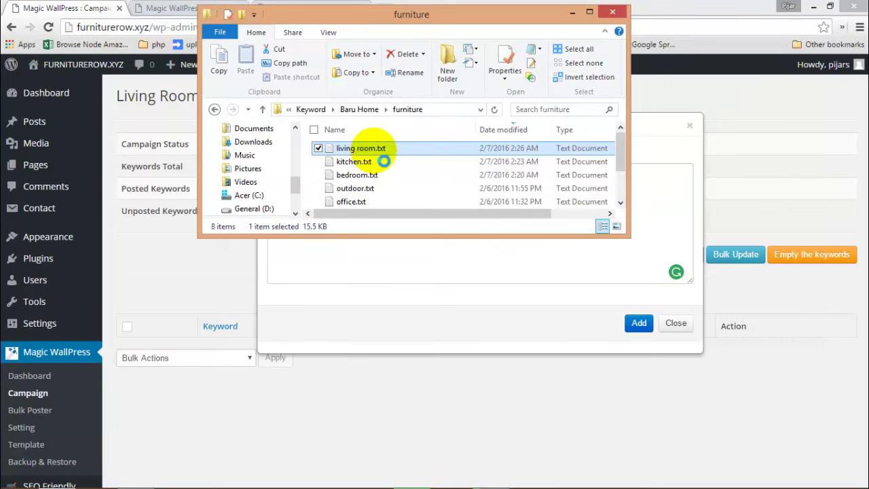
pyautogui.doubleClick(374, 151)
pyautogui.hotkey('ctrl', 'a')
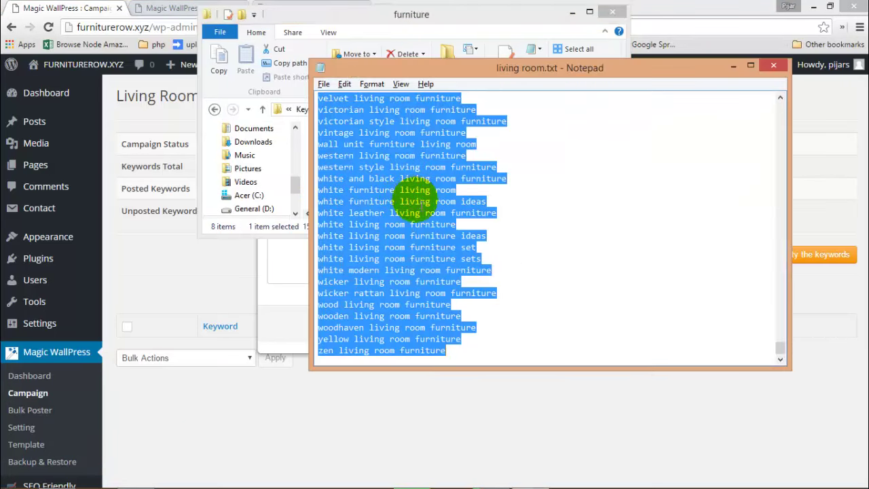
pyautogui.click(281, 264)
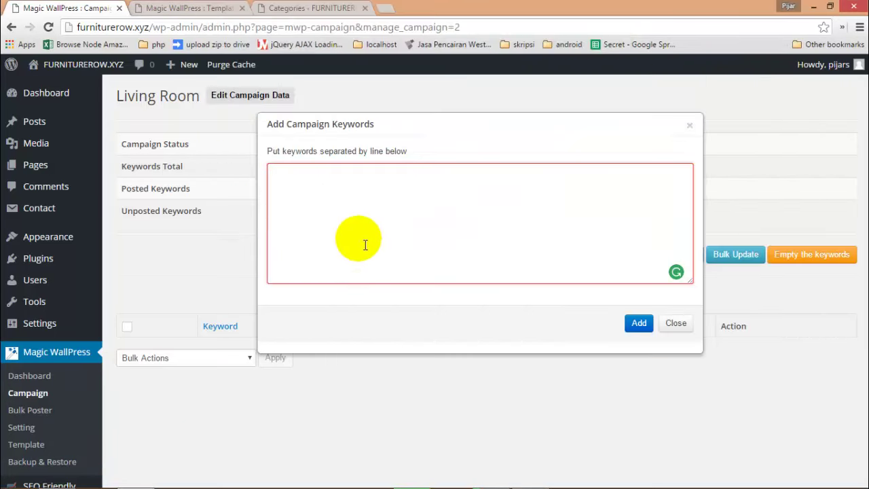
pyautogui.hotkey('ctrl', 'v')
# - Remove "1950s living room furniture" from the pasted list, add the remaining keywords to the campaign and reload its page
pyautogui.scroll(10, 366, 244)
pyautogui.scroll(4, 373, 245)
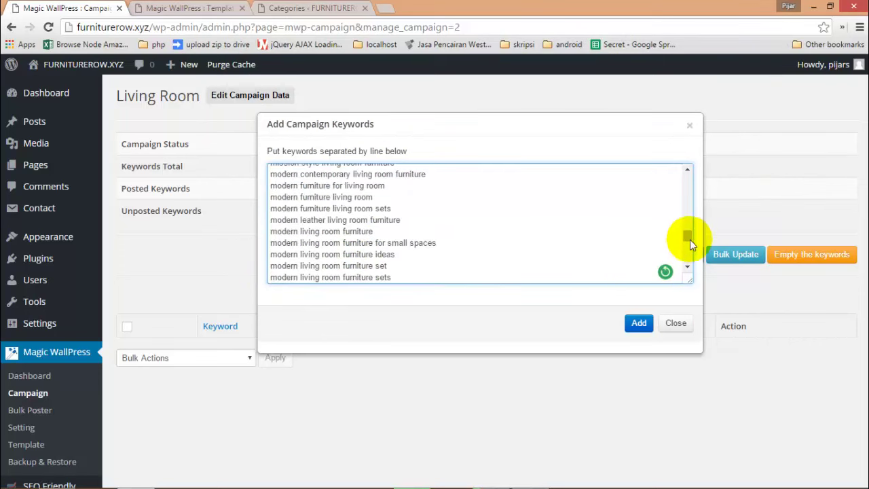
pyautogui.moveTo(691, 237); pyautogui.dragTo(683, 166)
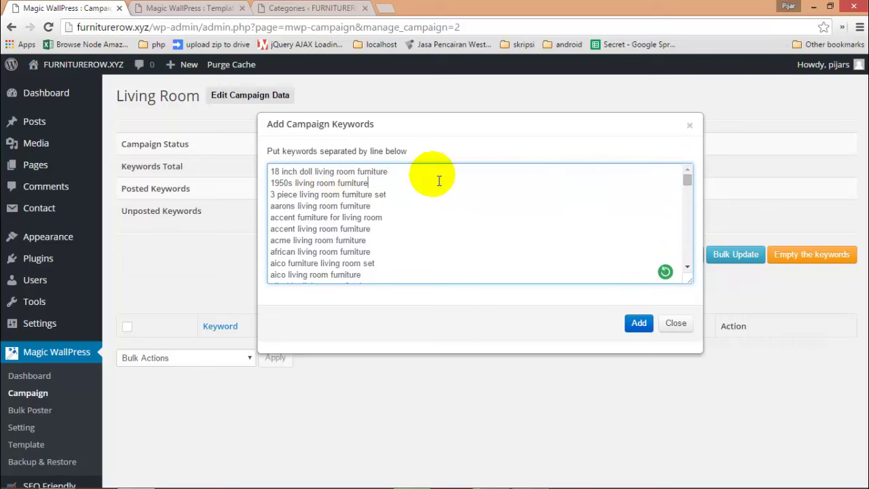
pyautogui.moveTo(436, 175); pyautogui.dragTo(441, 179)
pyautogui.press('BackSpace')
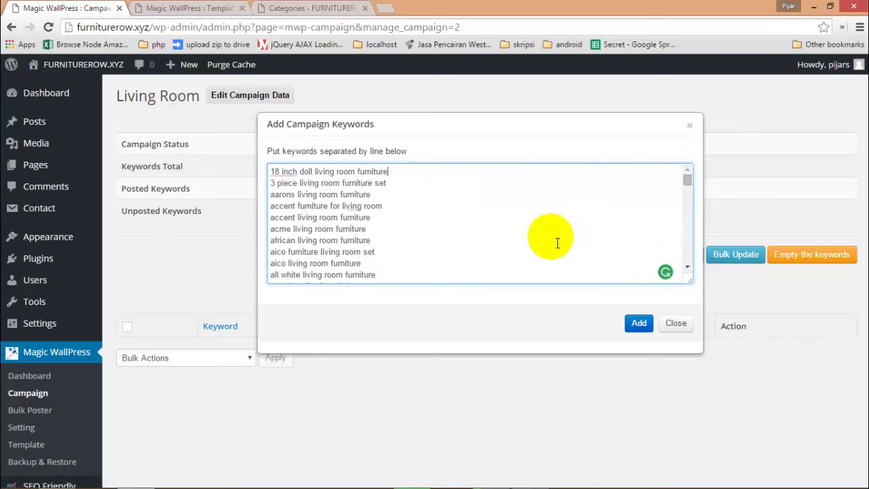
pyautogui.click(638, 323)
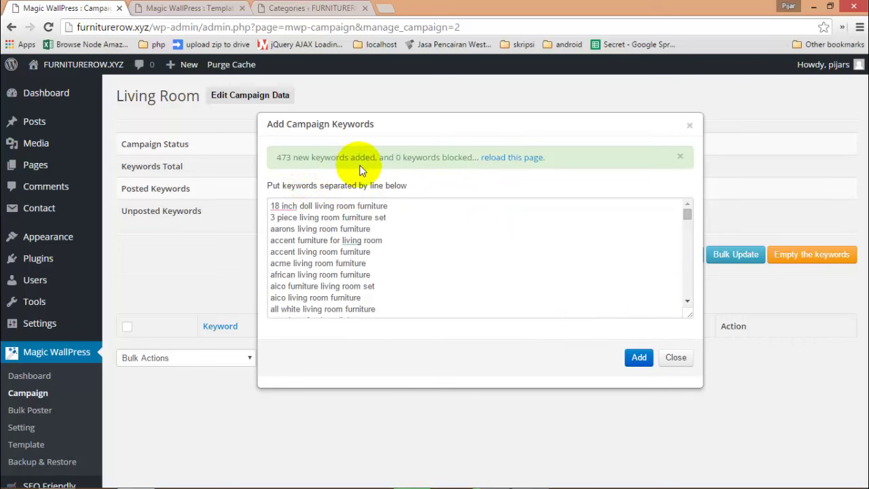
pyautogui.click(519, 161)
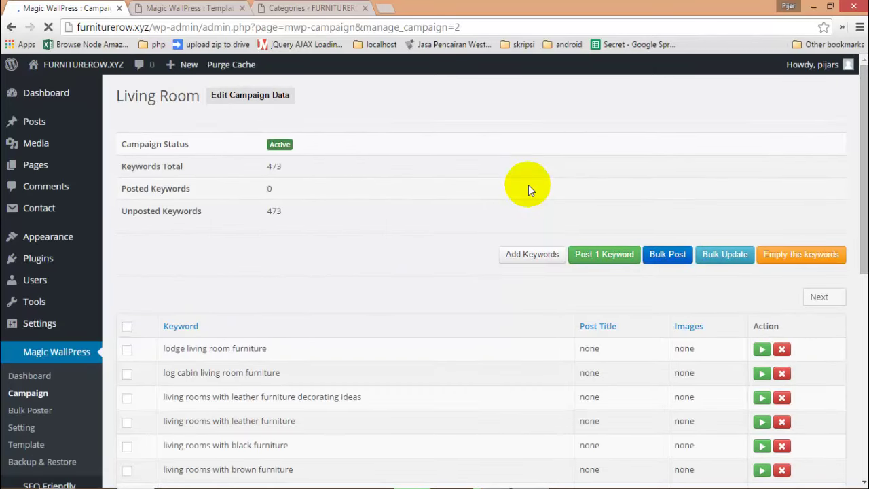
# - Look through the campaign's keyword table, examining the keywords, post titles, images and row actions
pyautogui.scroll(-6, 415, 270)
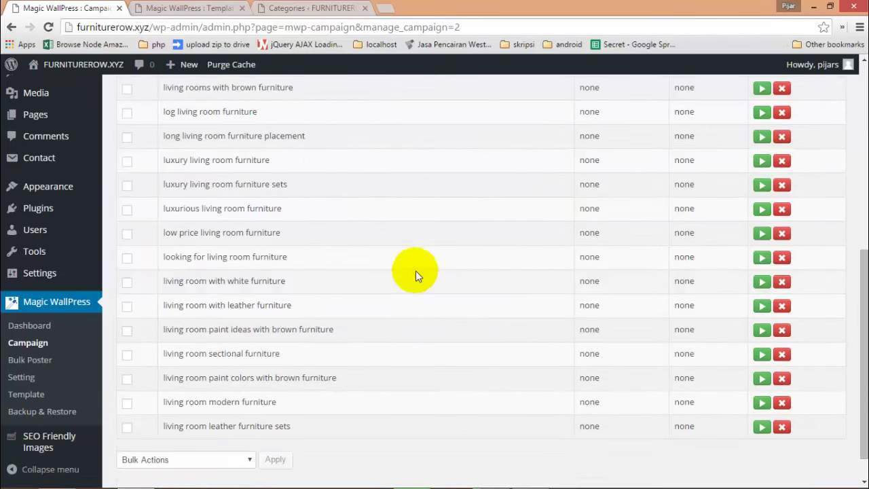
pyautogui.scroll(5, 434, 253)
pyautogui.scroll(-5, 437, 251)
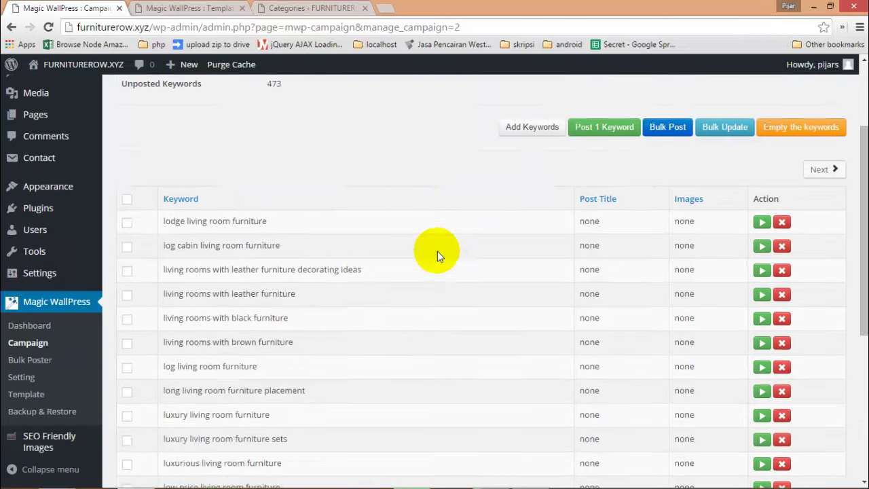
pyautogui.scroll(4, 367, 222)
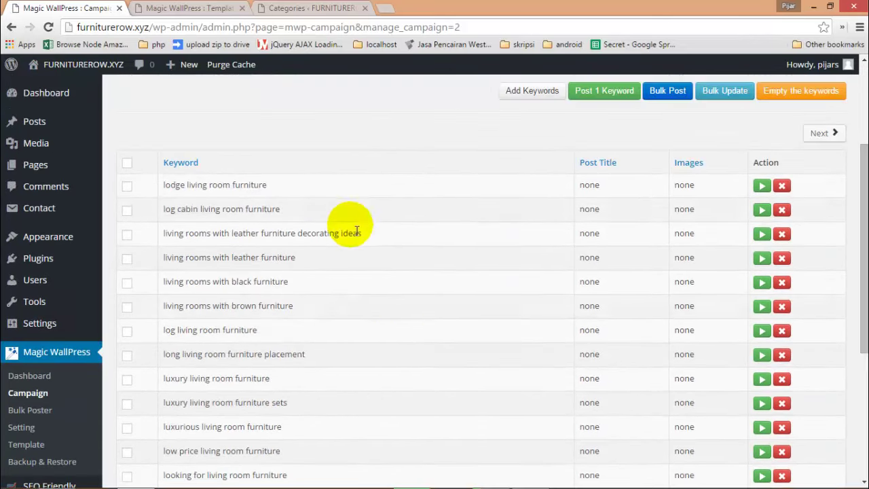
pyautogui.scroll(3, 431, 253)
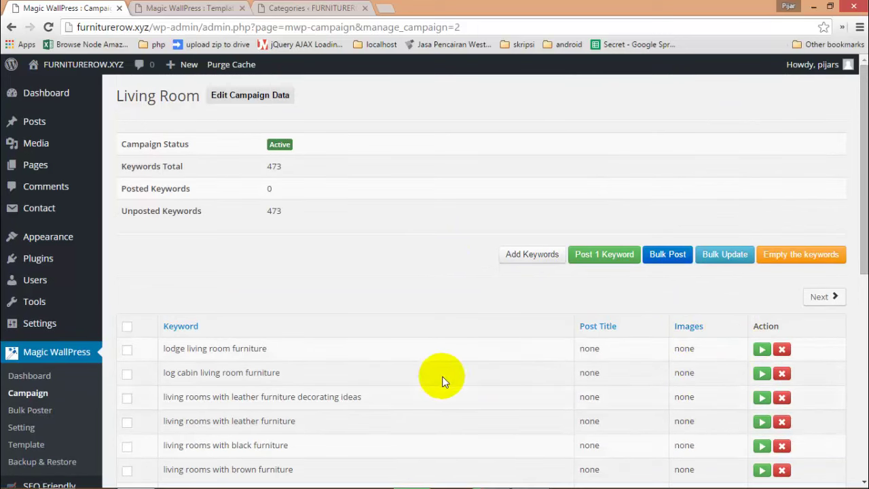
pyautogui.doubleClick(590, 348)
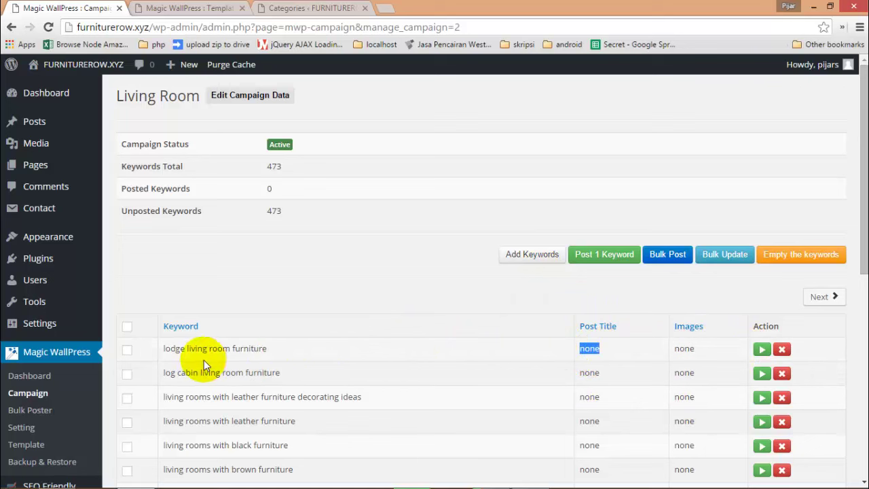
pyautogui.moveTo(162, 354); pyautogui.dragTo(271, 356)
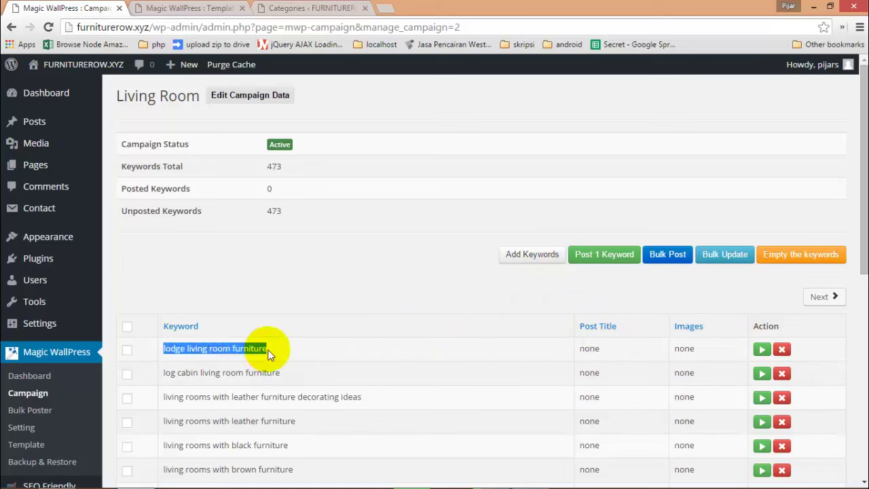
pyautogui.click(560, 367)
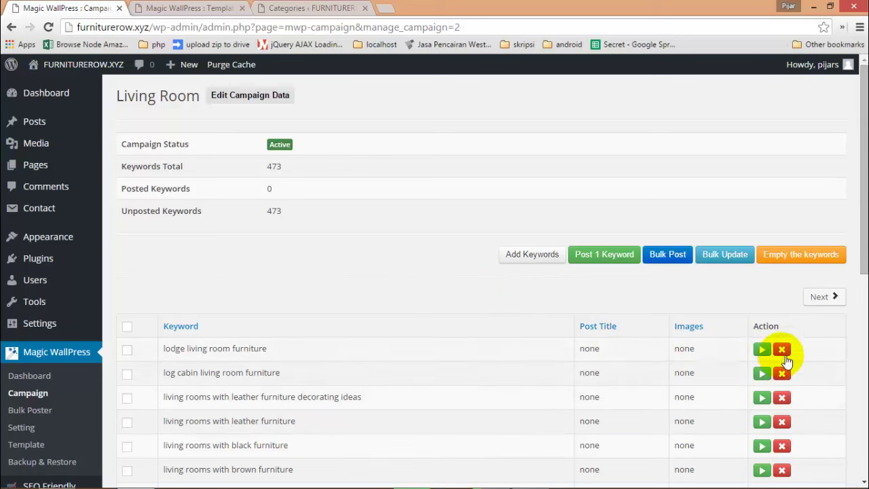
# - Post one random keyword from the campaign with the custom publish date 2016-02-01
pyautogui.click(615, 265)
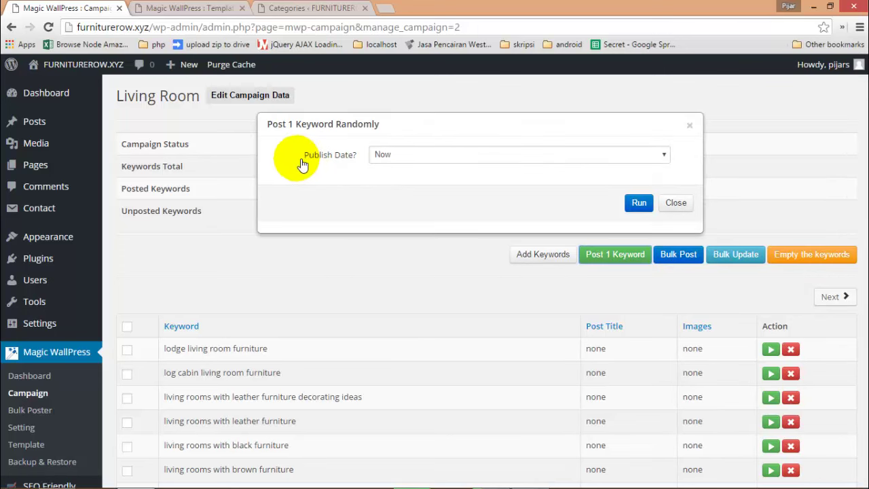
pyautogui.moveTo(304, 162); pyautogui.dragTo(383, 168)
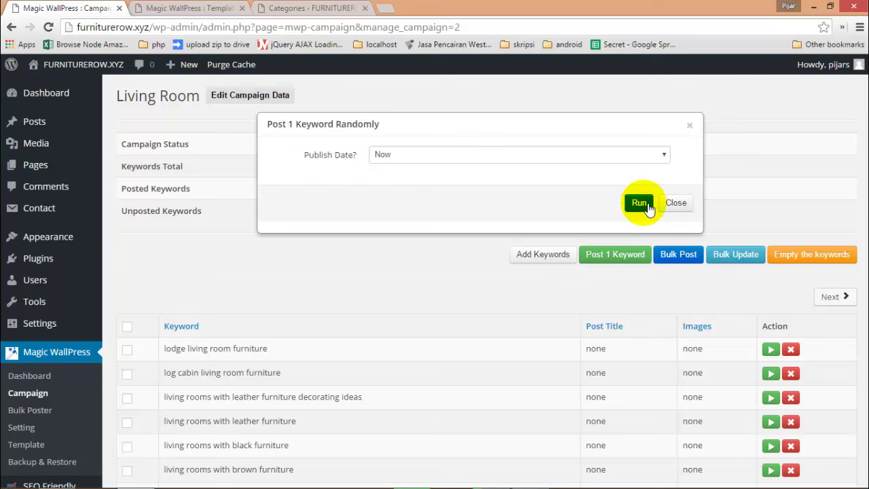
pyautogui.click(421, 154)
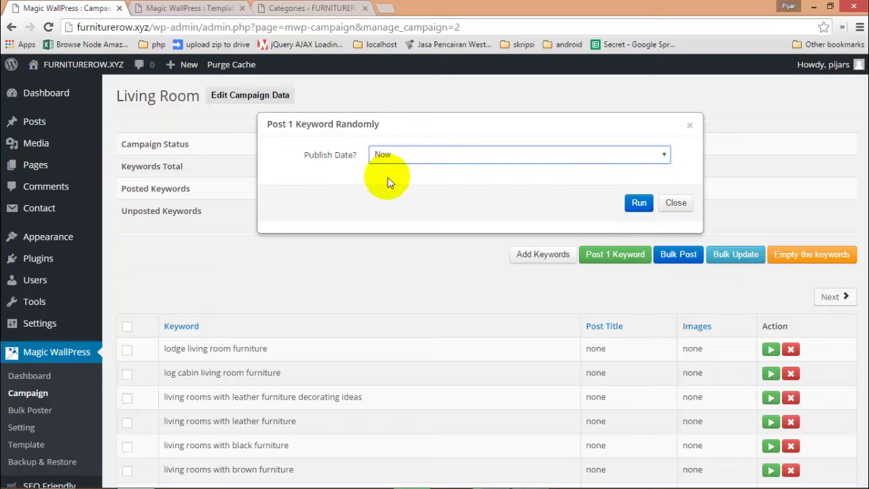
pyautogui.click(388, 179)
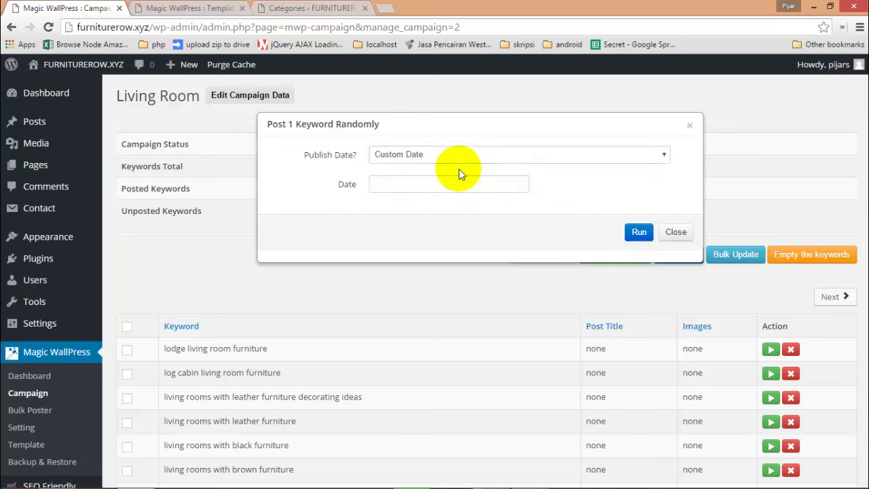
pyautogui.click(490, 187)
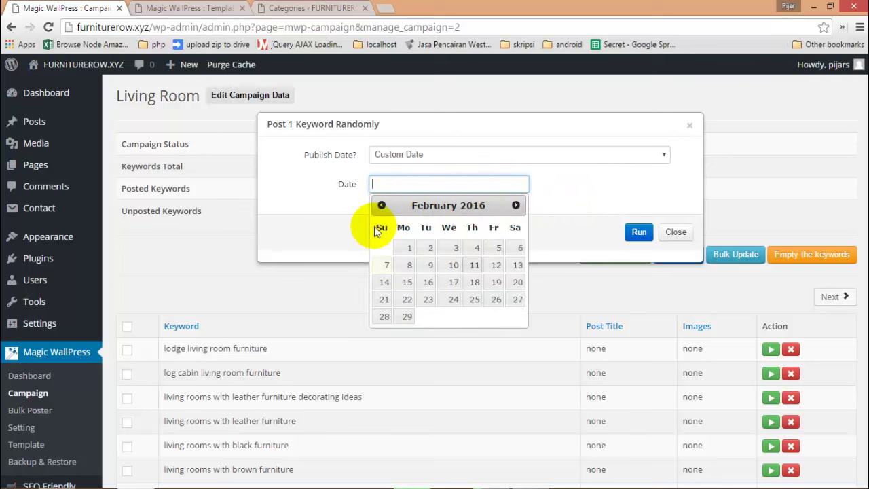
pyautogui.click(382, 205)
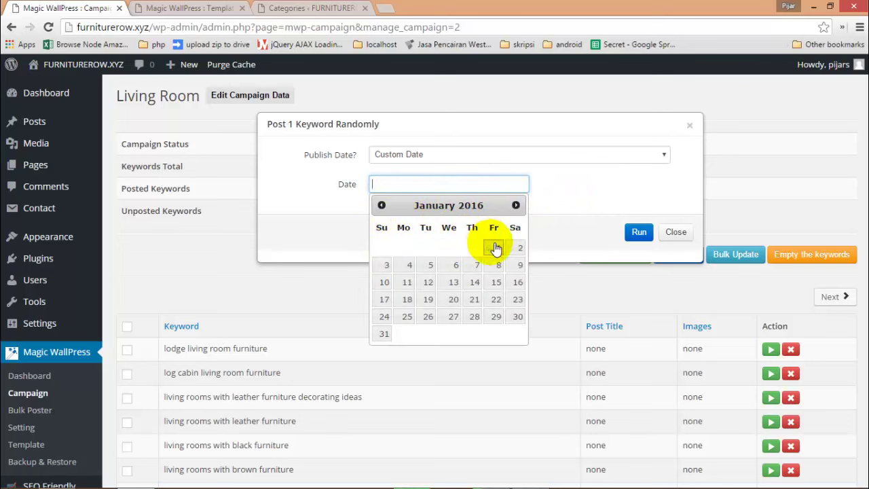
pyautogui.click(520, 208)
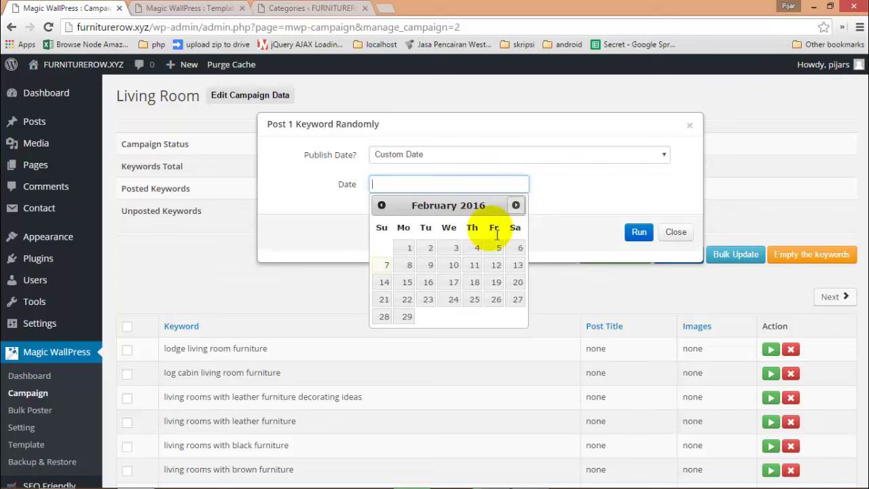
pyautogui.click(408, 246)
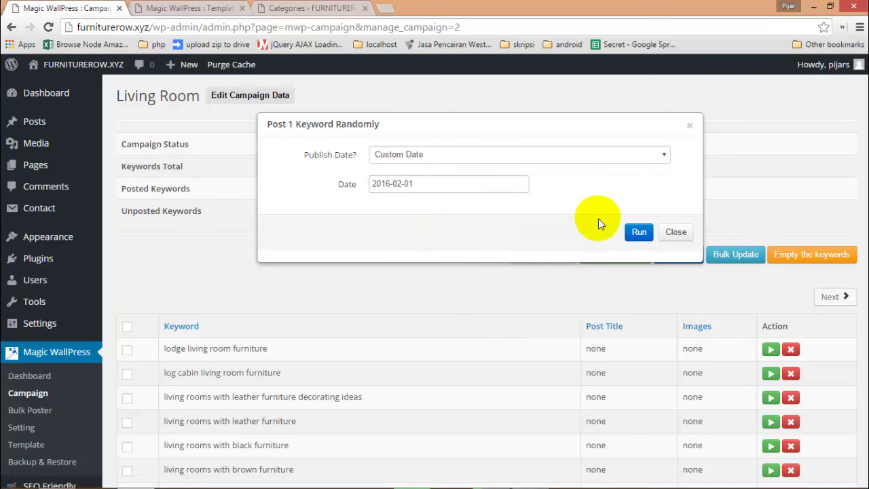
pyautogui.click(624, 232)
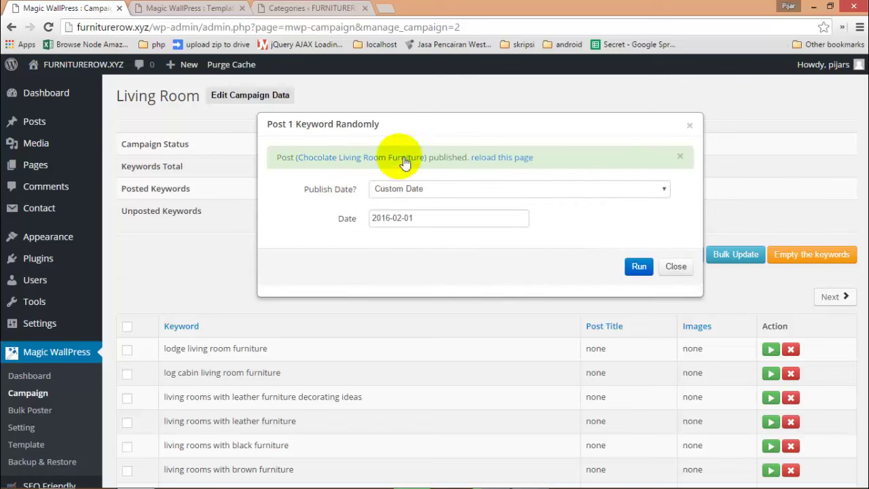
# - Open the newly published Chocolate Living Room Furniture post and examine its URL date, image, category and tags
pyautogui.click(373, 155)
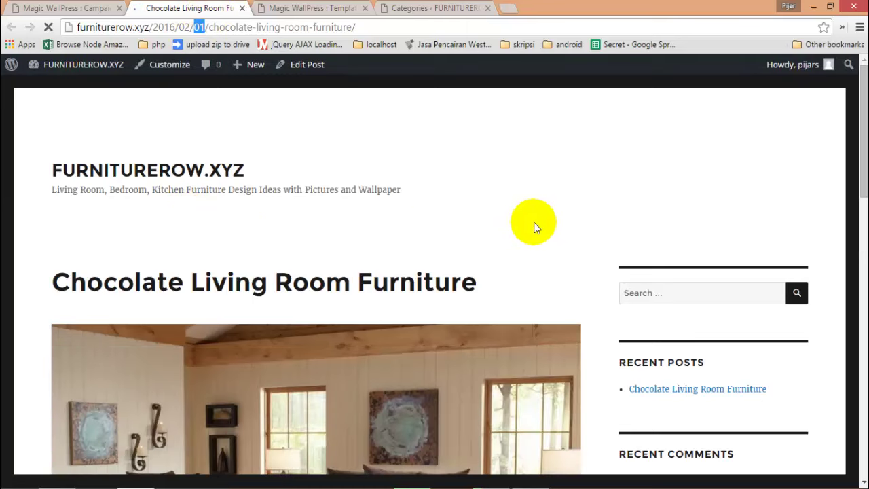
pyautogui.scroll(-5, 542, 224)
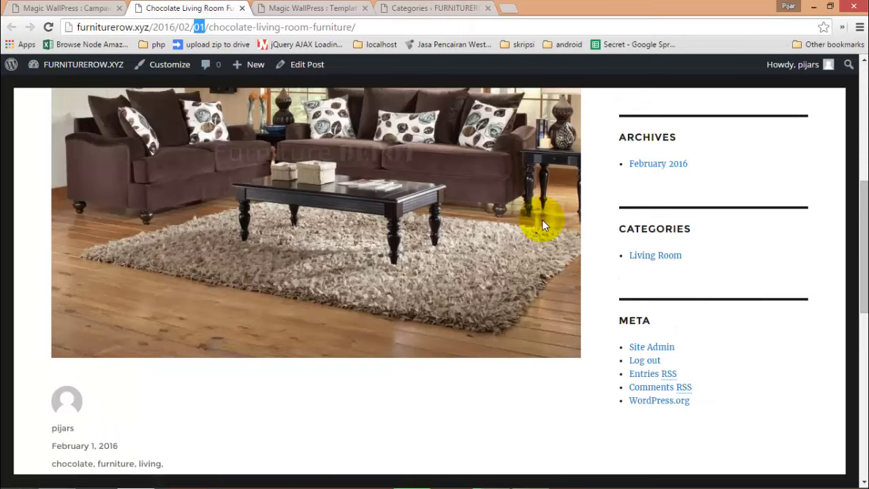
pyautogui.scroll(3, 542, 224)
pyautogui.scroll(-7, 542, 224)
pyautogui.scroll(-1, 208, 246)
pyautogui.scroll(2, 136, 240)
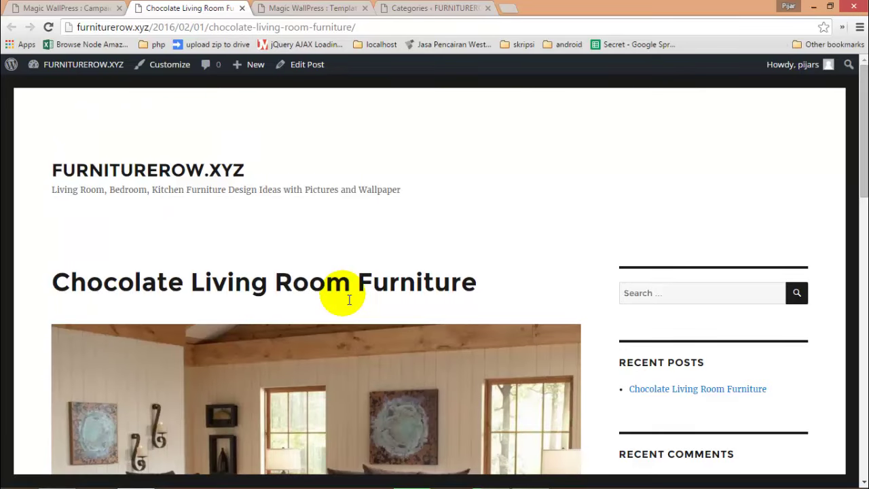
pyautogui.scroll(-4, 344, 295)
pyautogui.scroll(-1, 342, 293)
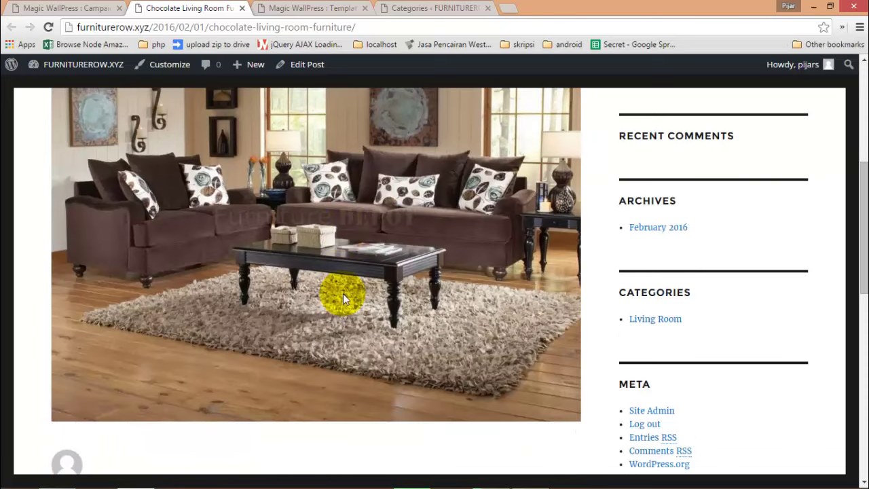
# - Check the rest of the Chocolate Living Room Furniture post and review the templates and category selected in the Living Room campaign data
pyautogui.scroll(-1, 331, 314)
pyautogui.scroll(-1, 163, 381)
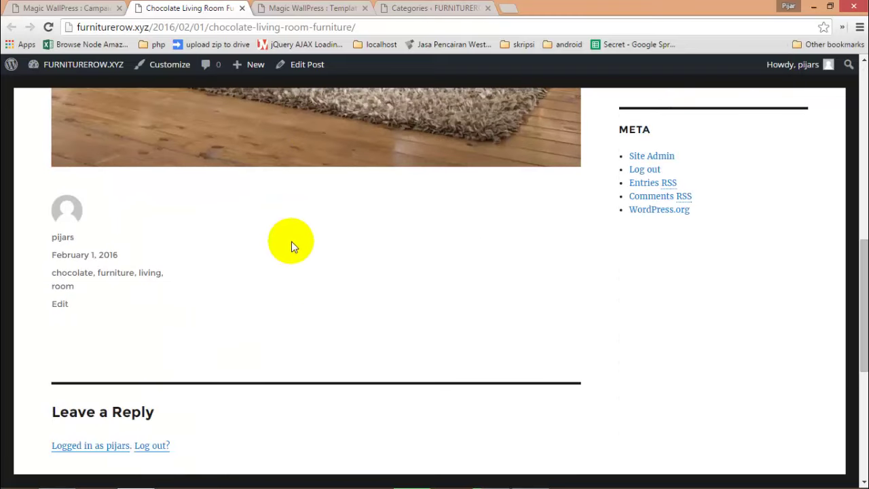
pyautogui.click(72, 9)
pyautogui.click(675, 266)
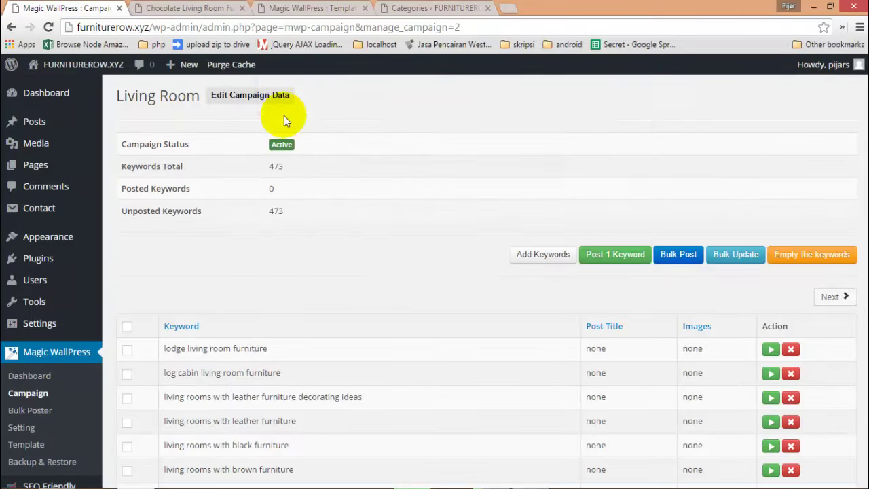
pyautogui.click(231, 97)
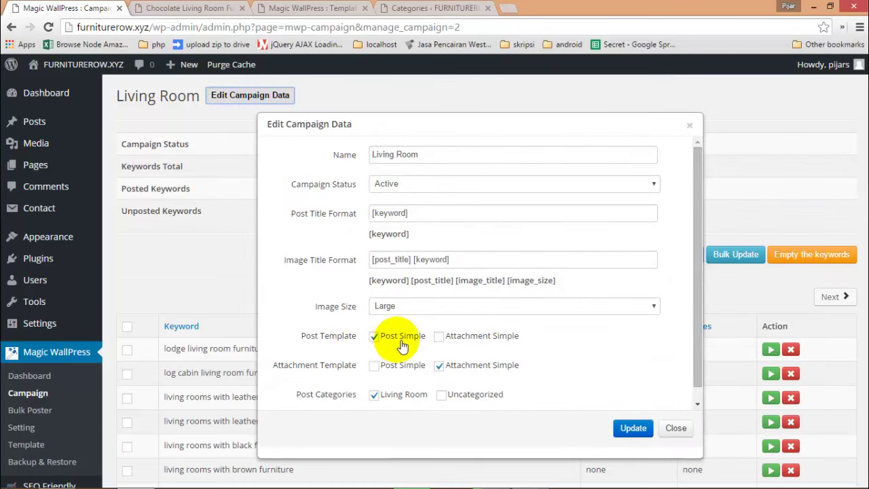
pyautogui.click(675, 428)
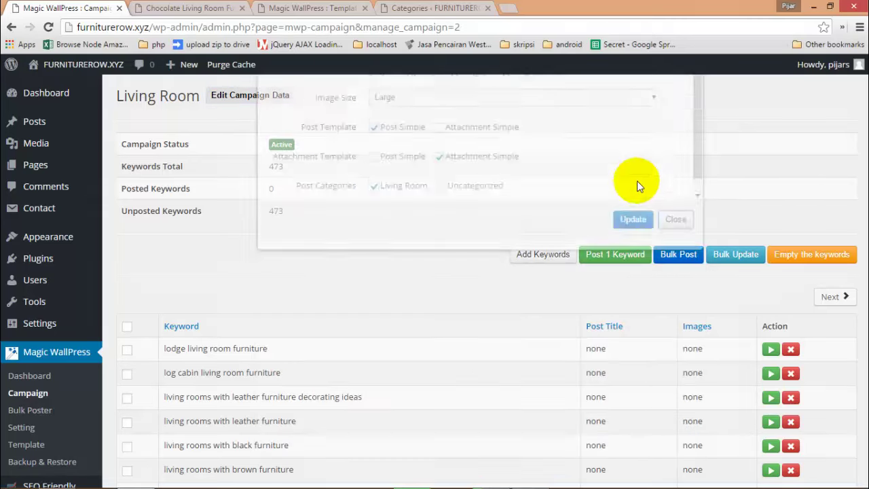
# - Open the Magic WallPress settings in a new tab, enable generating post and attachment content from the selected template, and save the changes
pyautogui.scroll(-3, 214, 213)
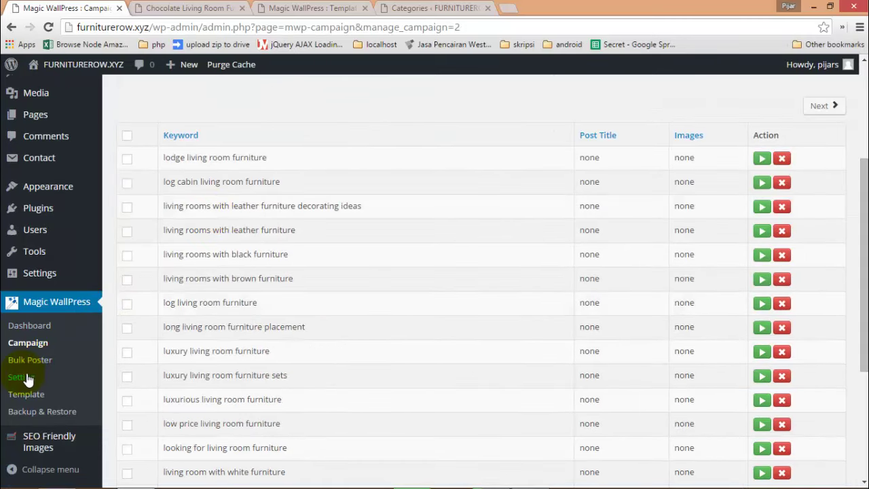
pyautogui.rightClick(26, 397)
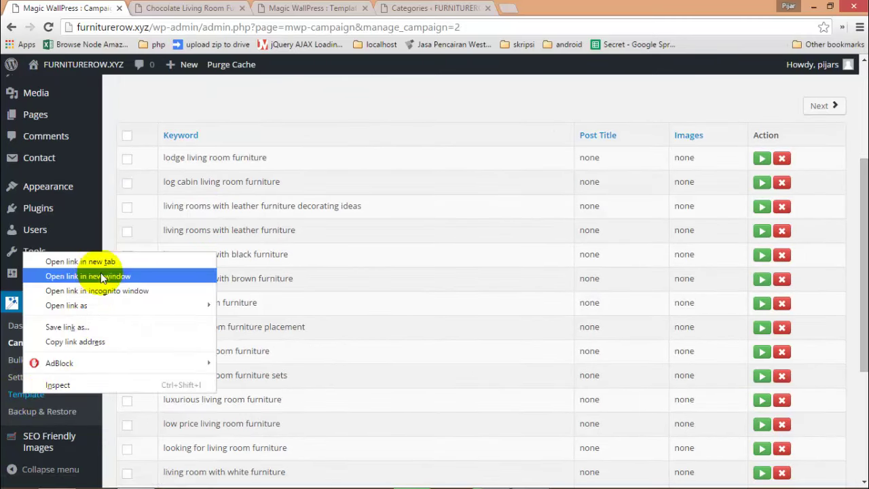
pyautogui.rightClick(17, 361)
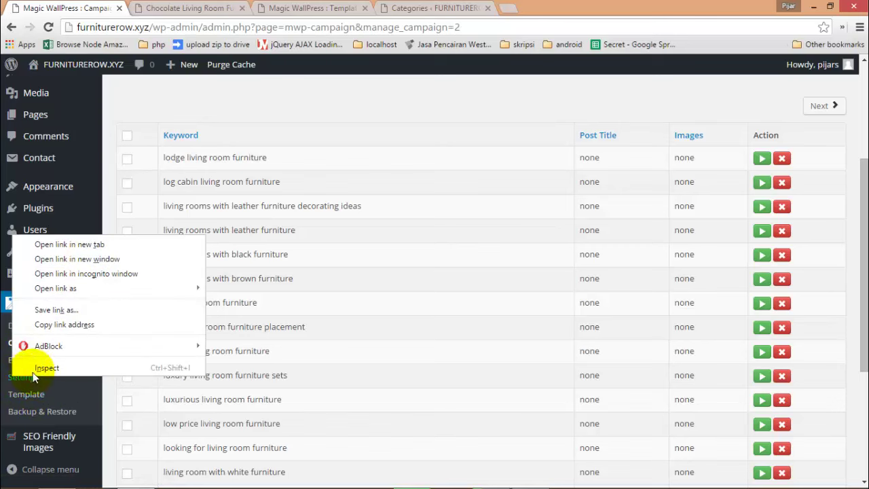
pyautogui.click(61, 245)
pyautogui.click(284, 9)
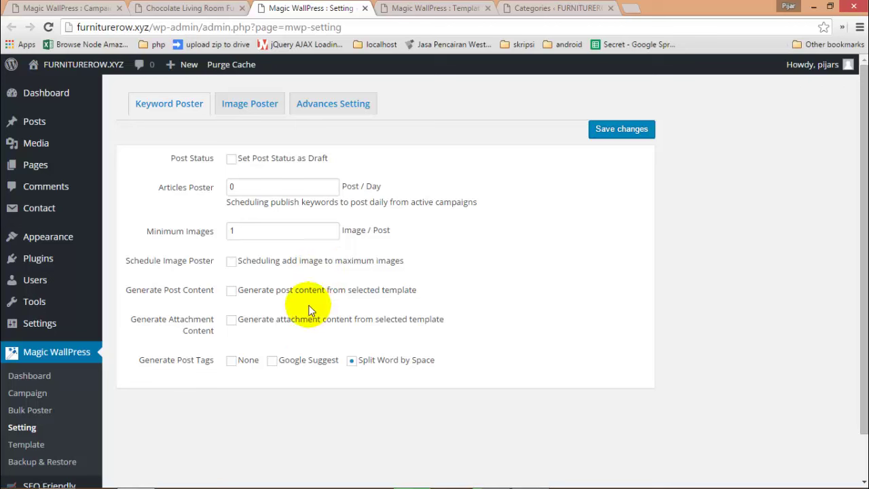
pyautogui.click(232, 290)
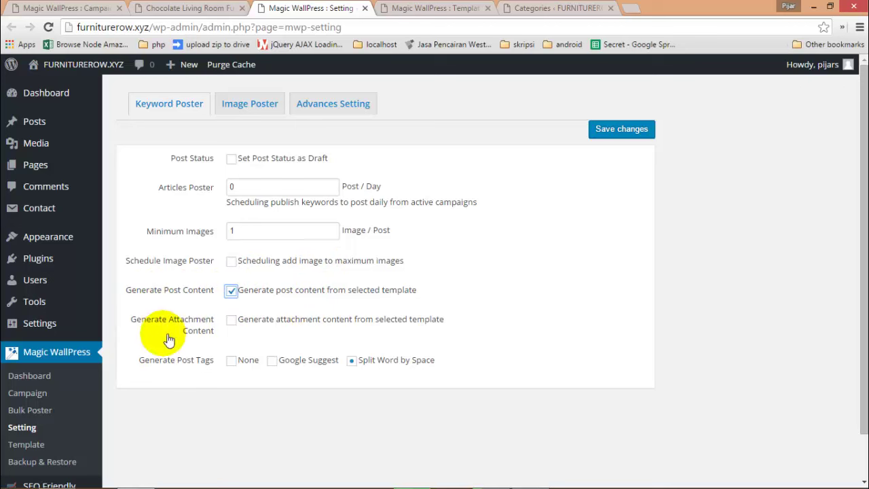
pyautogui.click(232, 319)
pyautogui.click(623, 129)
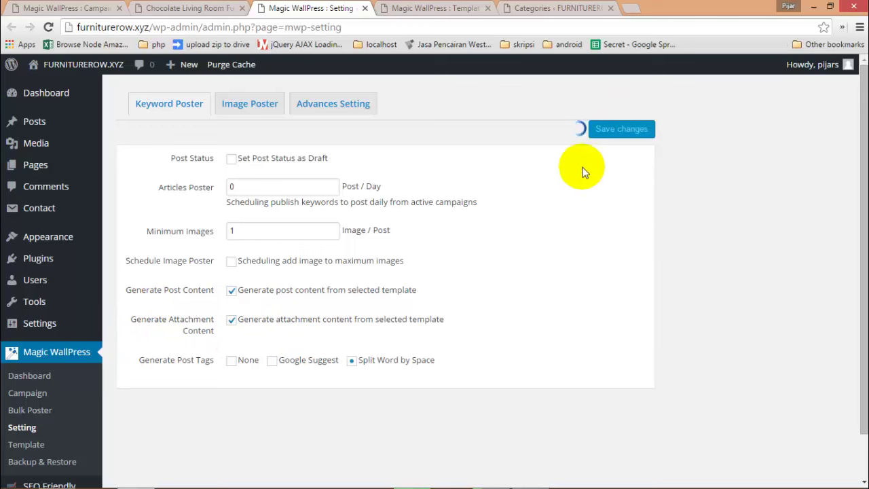
pyautogui.click(642, 155)
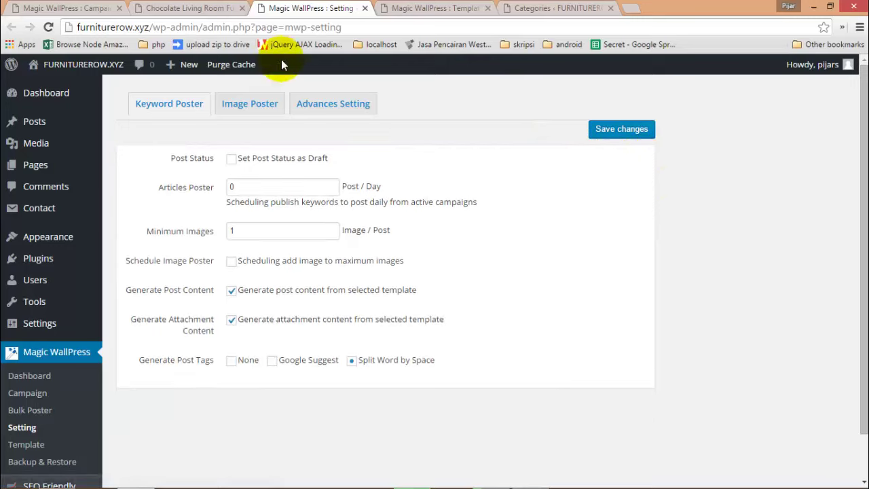
# - Reload the Living Room campaign and examine the posted keyword's row, including its post title and image count
pyautogui.click(187, 8)
pyautogui.click(91, 8)
pyautogui.scroll(3, 606, 281)
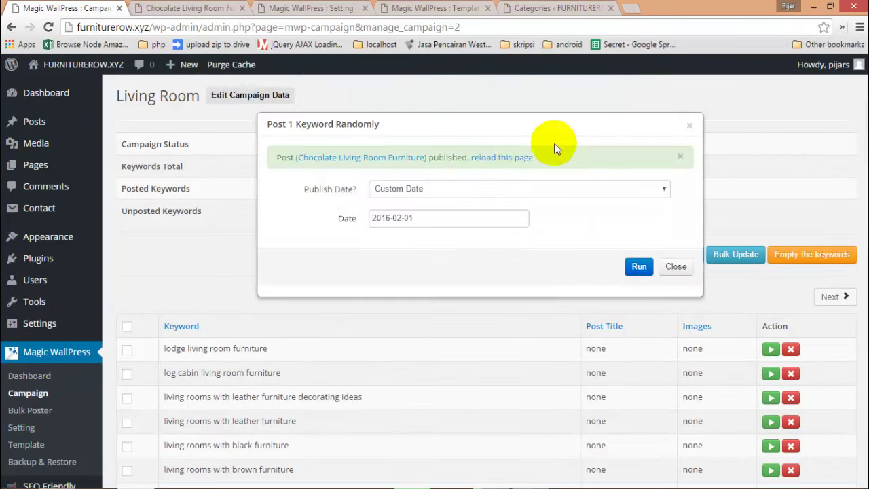
pyautogui.click(511, 157)
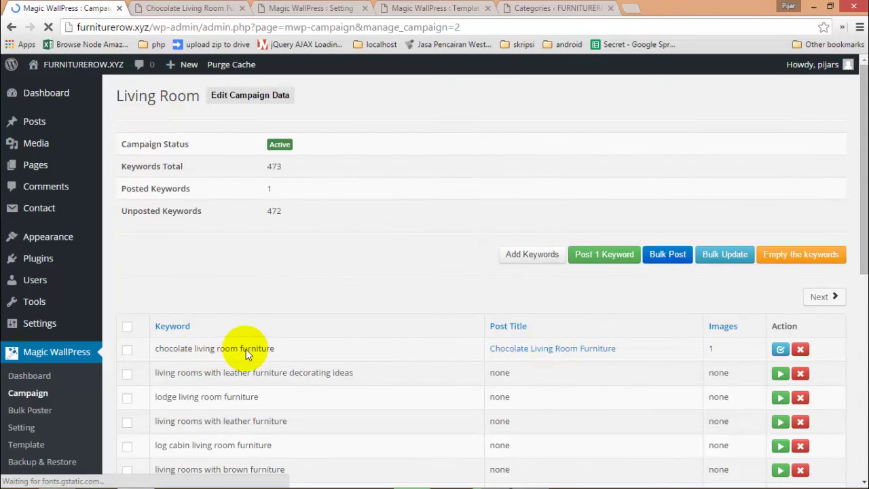
pyautogui.moveTo(271, 348); pyautogui.dragTo(167, 353)
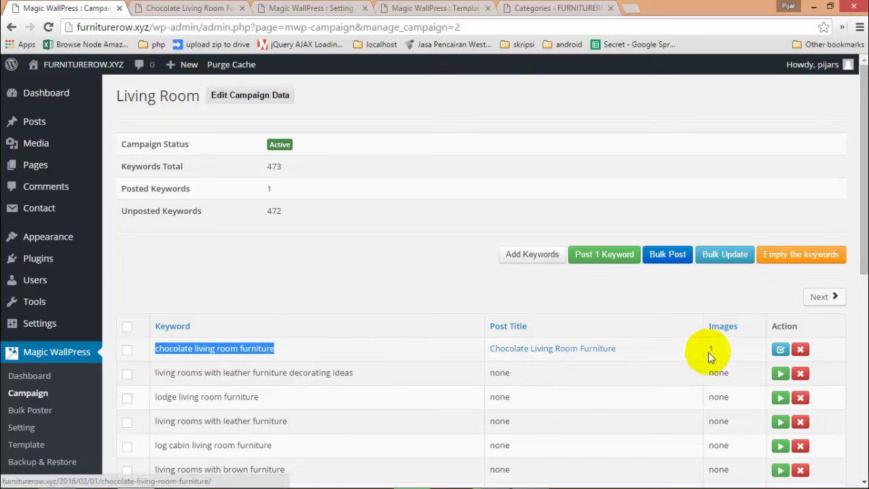
pyautogui.doubleClick(712, 349)
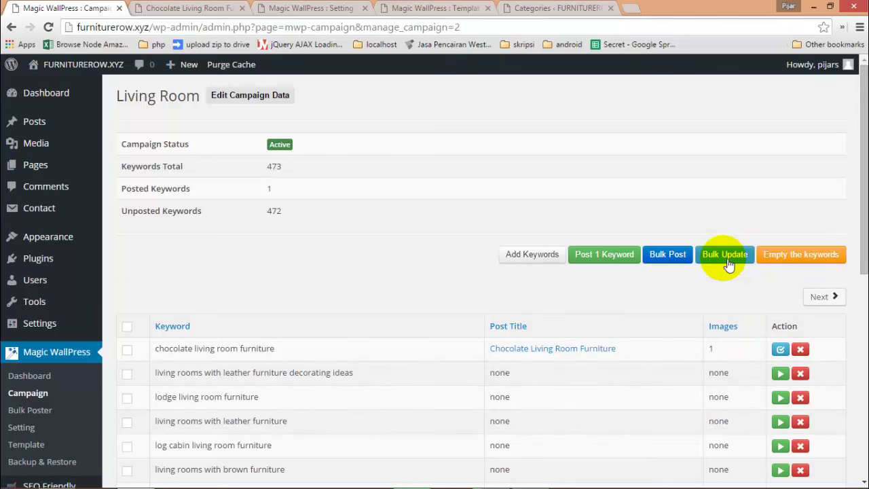
# - Update the content of the Chocolate Living Room Furniture post, choosing Yes for also updating the attachments content
pyautogui.click(779, 349)
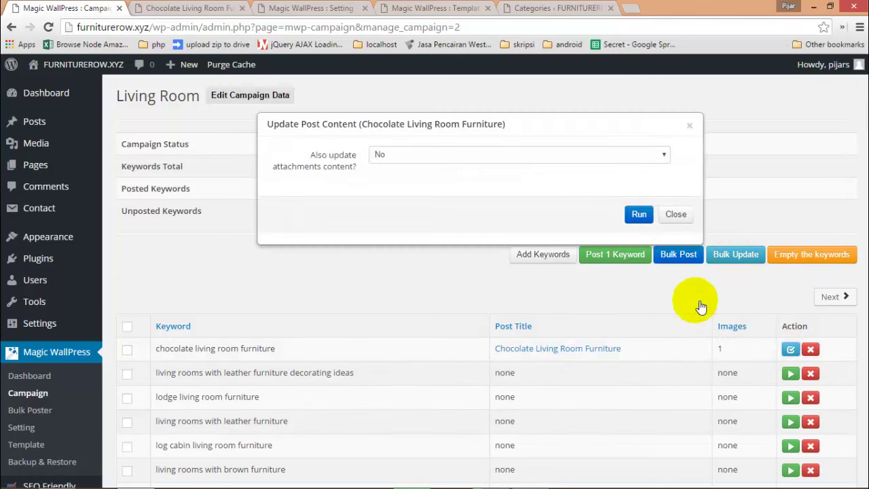
pyautogui.click(401, 156)
pyautogui.click(318, 165)
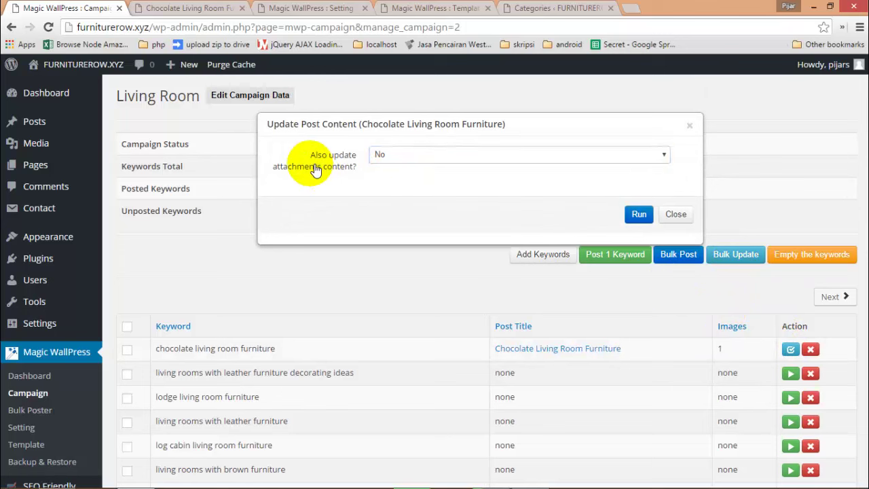
pyautogui.click(386, 156)
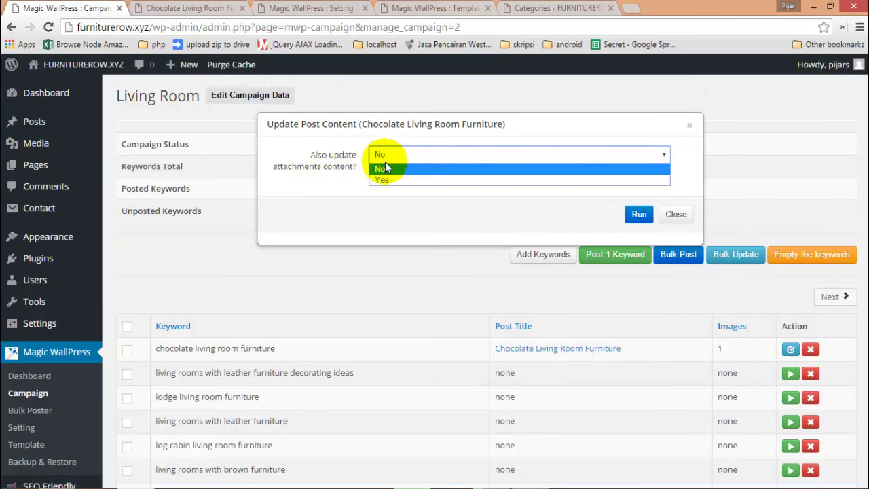
pyautogui.click(386, 180)
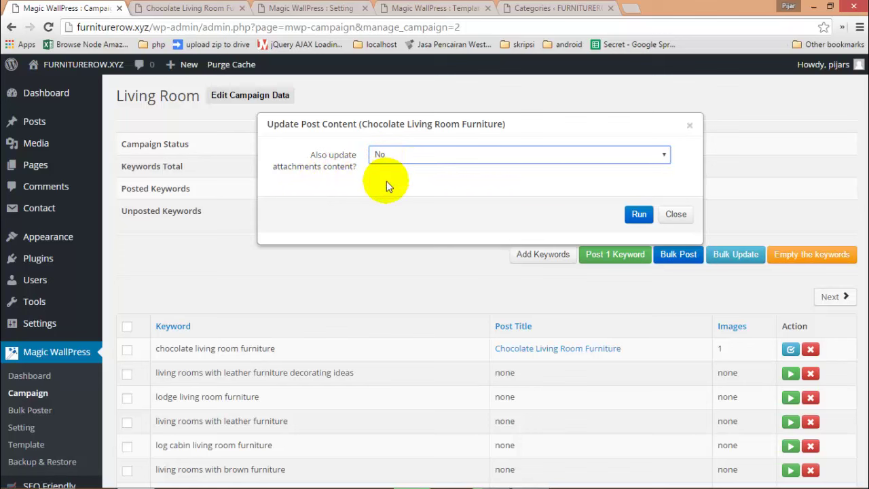
pyautogui.click(639, 214)
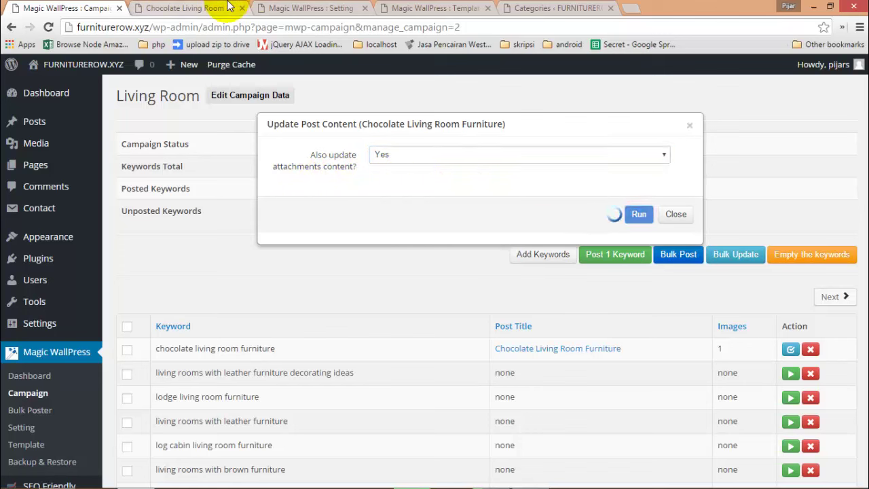
# - Reload the Chocolate Living Room Furniture post and examine its template-generated text, image and caption
pyautogui.click(286, 7)
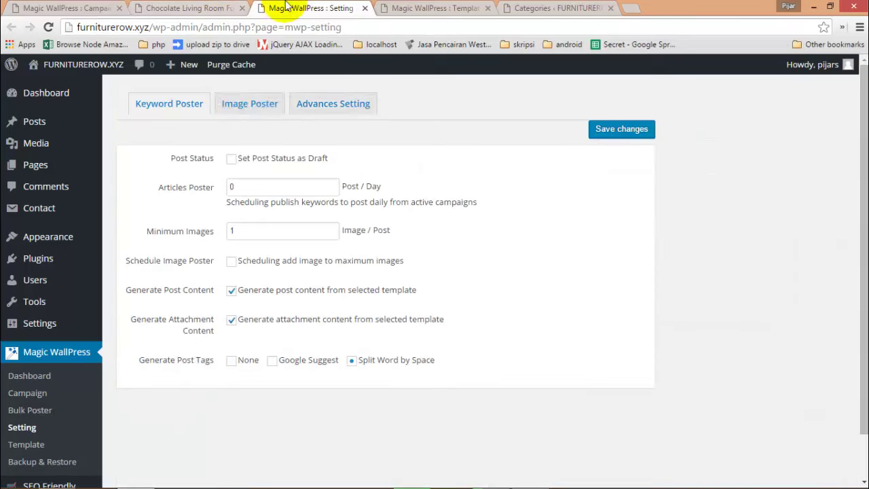
pyautogui.click(182, 8)
pyautogui.click(243, 27)
pyautogui.press('Return')
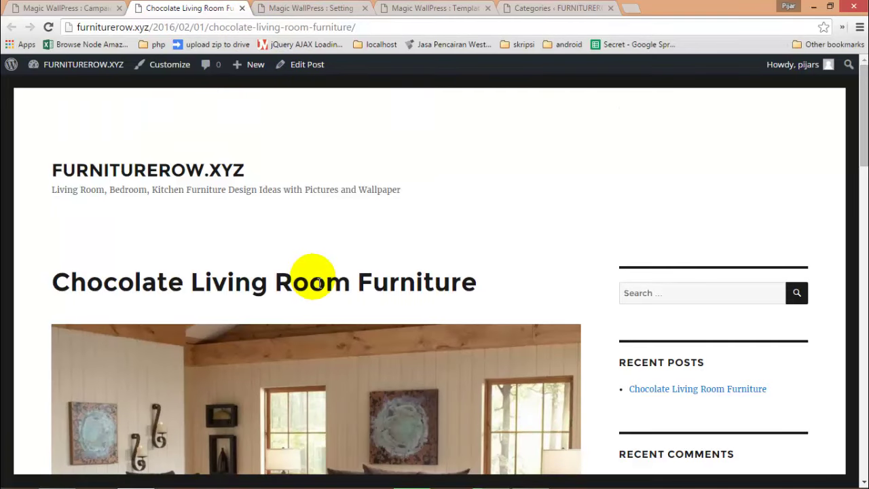
pyautogui.scroll(-8, 316, 281)
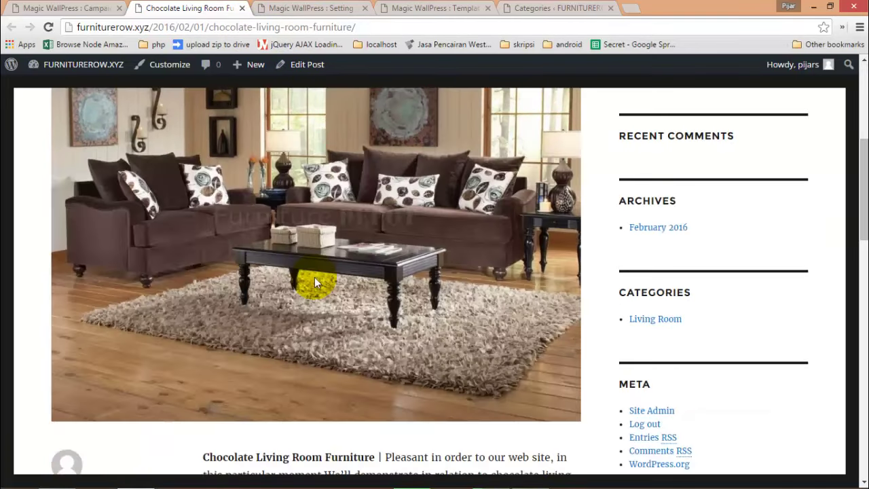
pyautogui.scroll(-7, 316, 291)
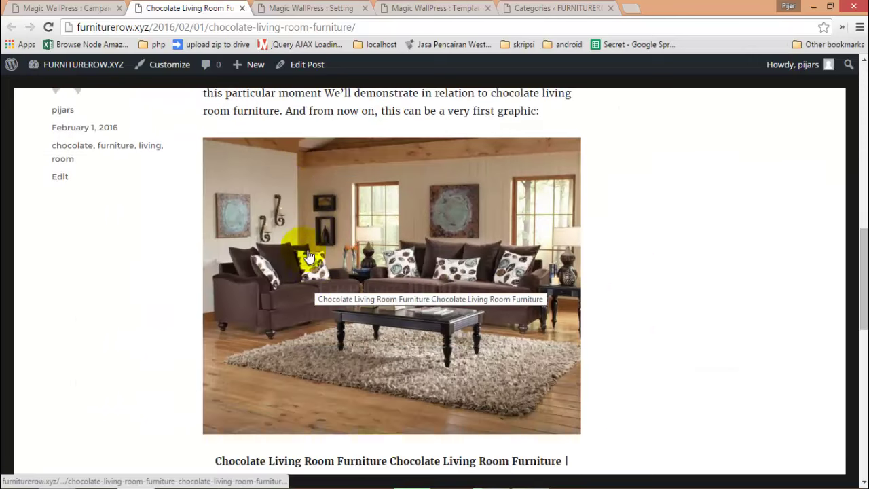
pyautogui.scroll(10, 311, 318)
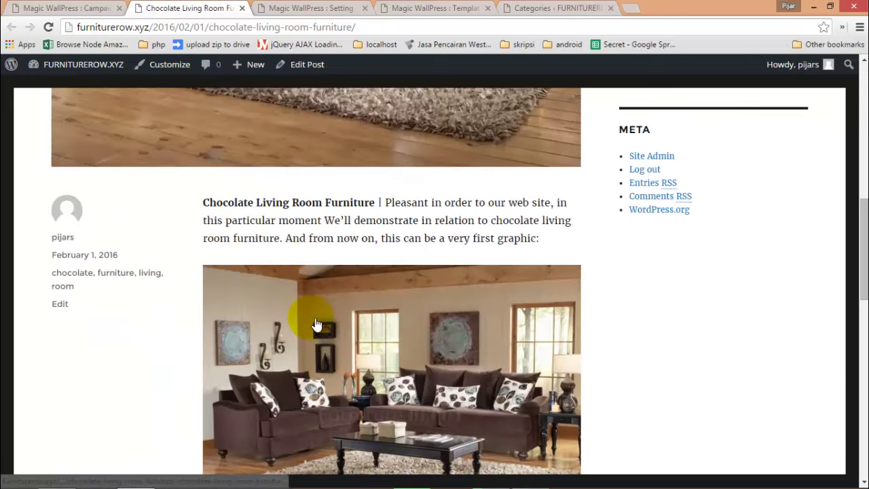
pyautogui.scroll(5, 311, 323)
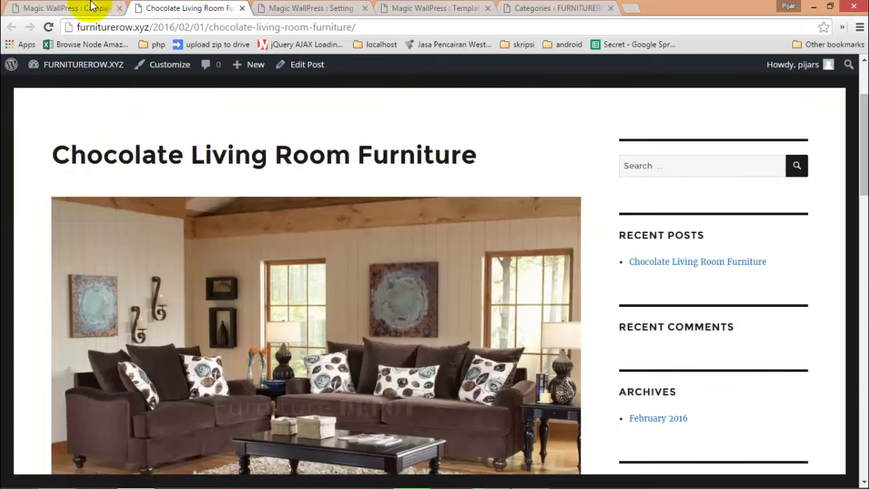
pyautogui.click(67, 8)
pyautogui.click(189, 7)
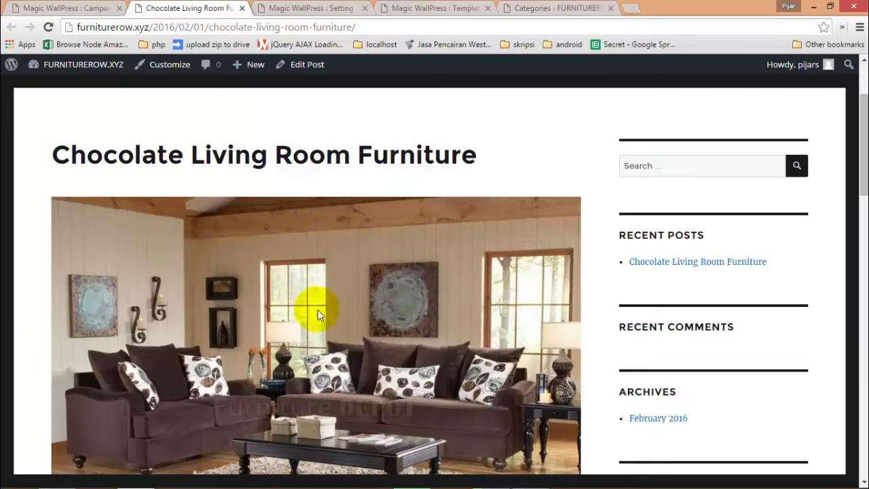
pyautogui.scroll(-5, 340, 271)
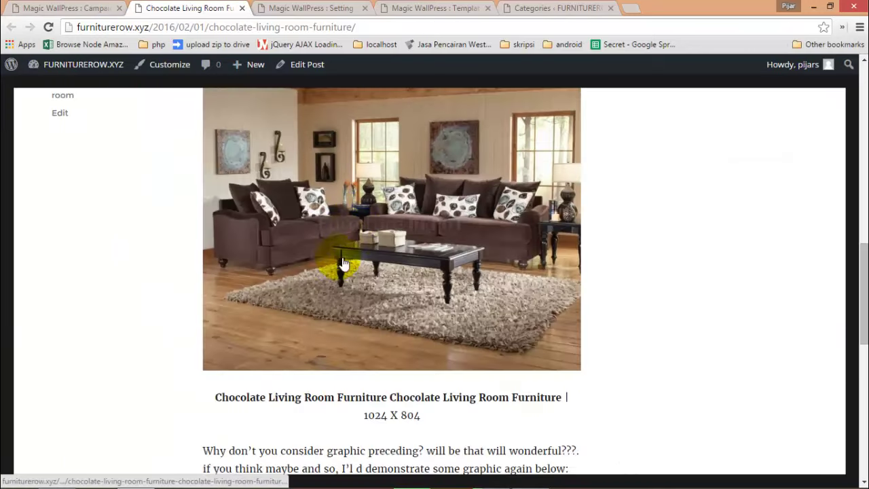
# - Close the update dialog in the Living Room campaign, then open its bulk keyword poster and choose Custom Date as the start date
pyautogui.click(67, 8)
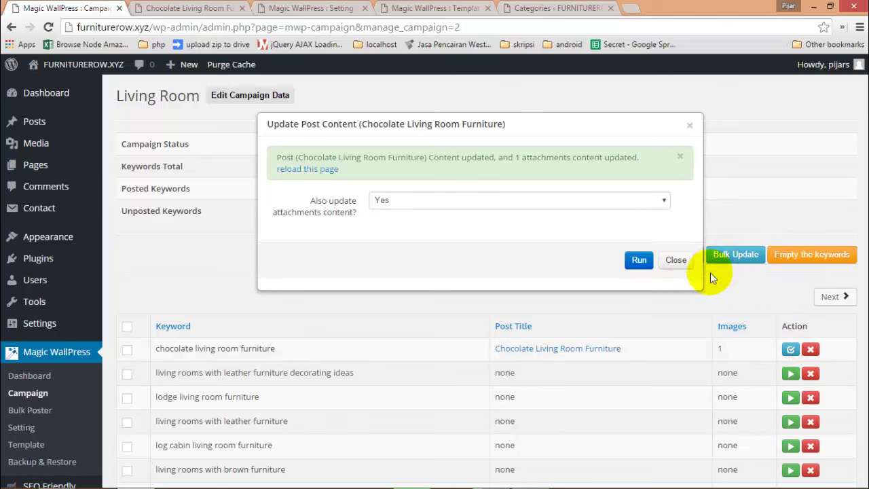
pyautogui.click(691, 126)
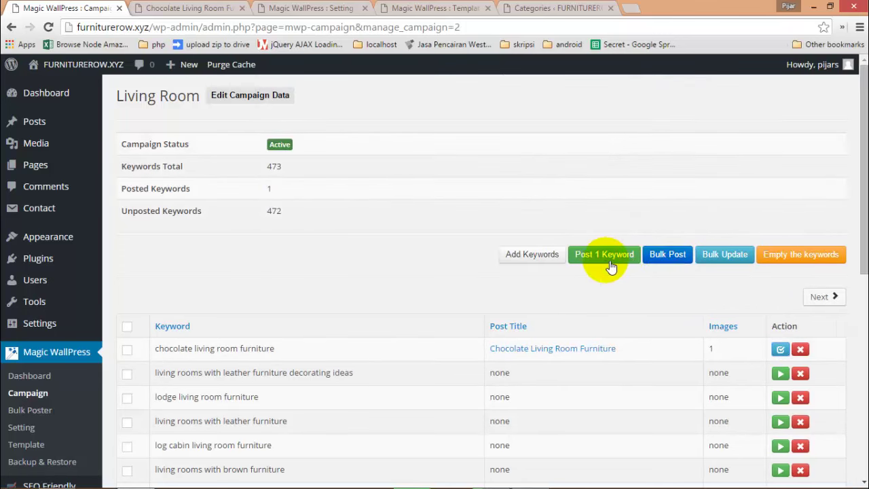
pyautogui.click(674, 259)
pyautogui.click(412, 157)
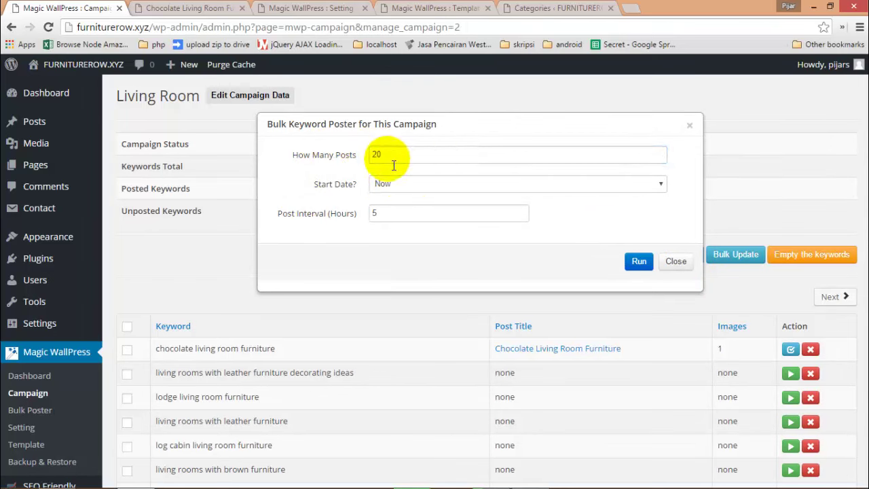
pyautogui.moveTo(387, 155); pyautogui.dragTo(358, 165)
pyautogui.click(372, 184)
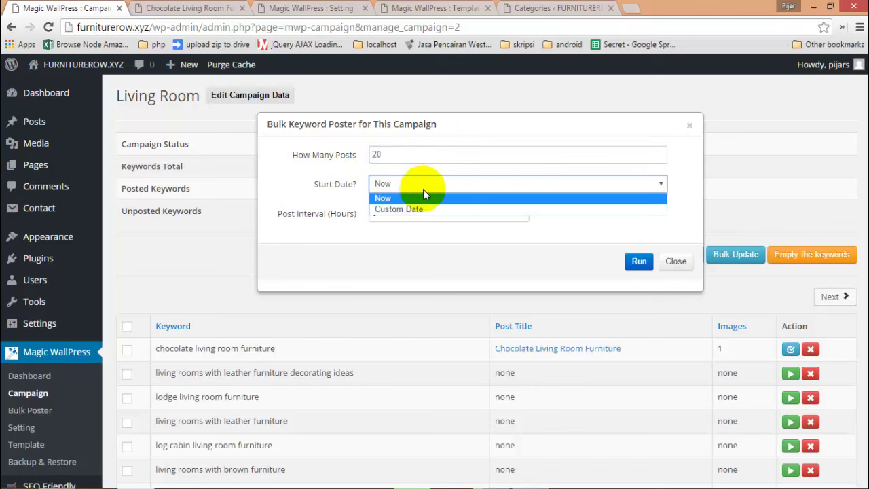
pyautogui.click(374, 207)
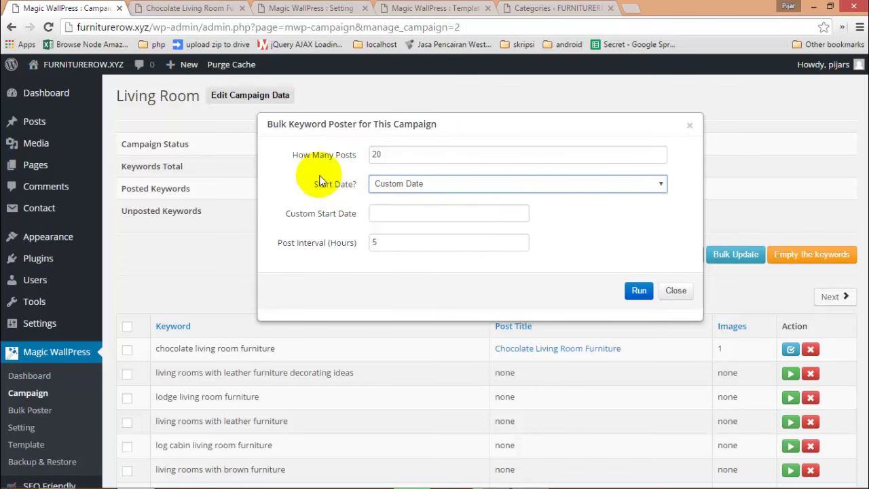
# - Set the bulk poster's custom start date to 2016-02-01 and review the post interval setting
pyautogui.click(434, 220)
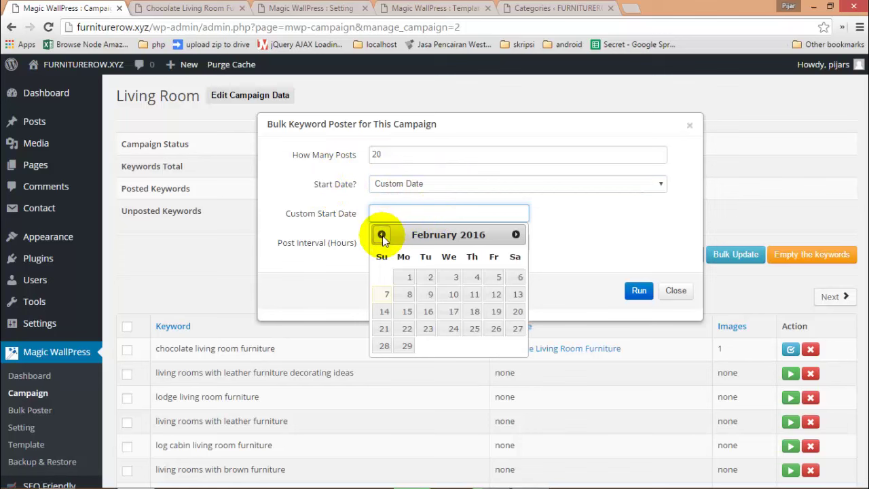
pyautogui.click(380, 234)
pyautogui.click(645, 230)
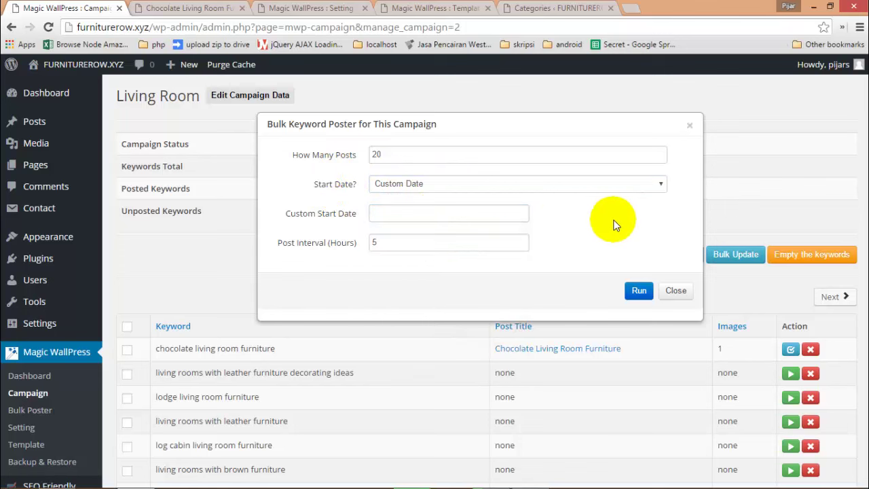
pyautogui.click(391, 213)
pyautogui.click(410, 277)
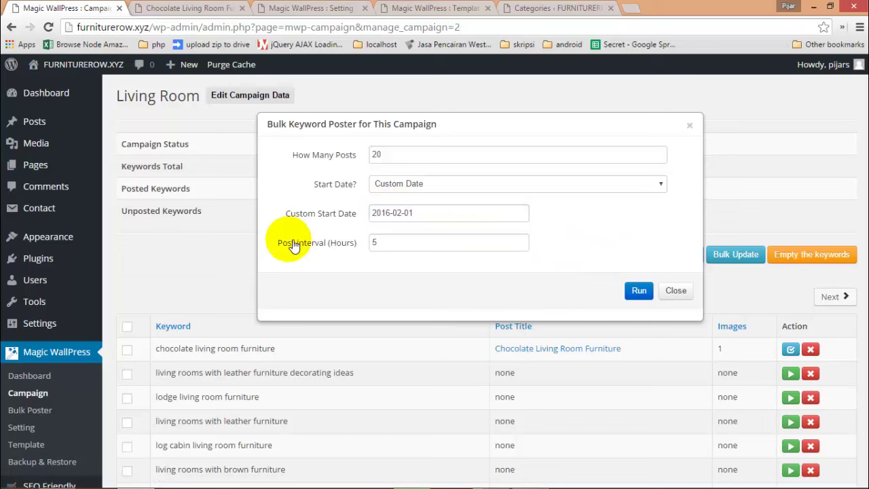
pyautogui.moveTo(287, 242); pyautogui.dragTo(321, 248)
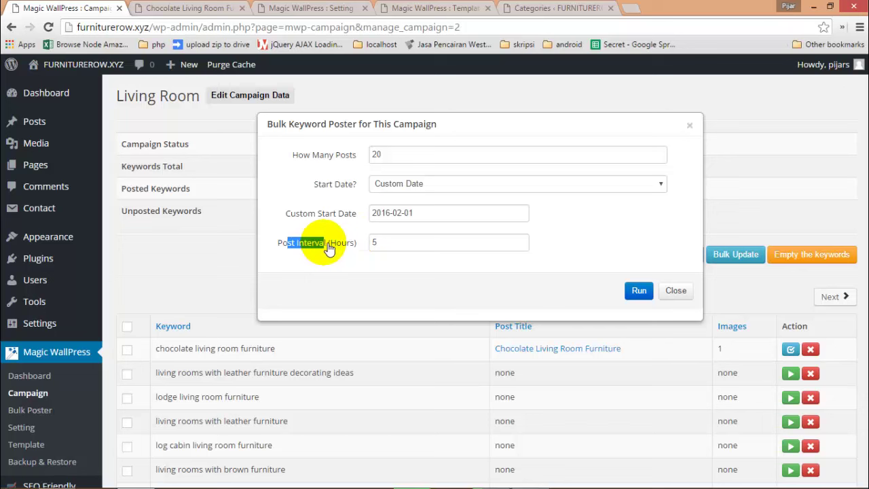
pyautogui.click(329, 246)
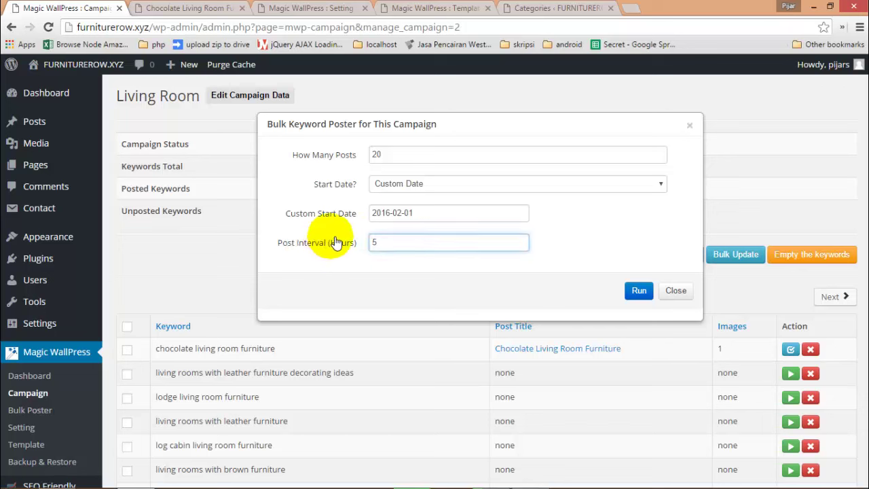
pyautogui.doubleClick(382, 246)
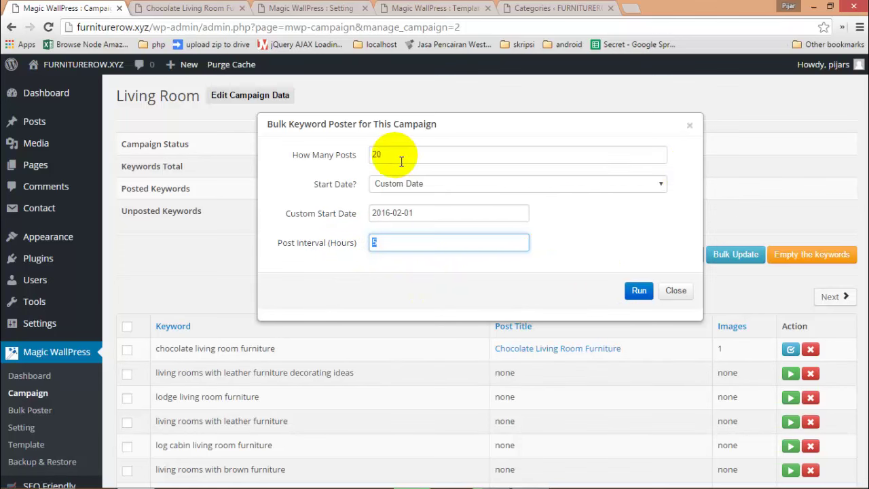
# - Bulk post 5 keywords with a custom start date of 2016-02-02 and a post interval of 12 hours
pyautogui.moveTo(395, 161); pyautogui.dragTo(363, 159)
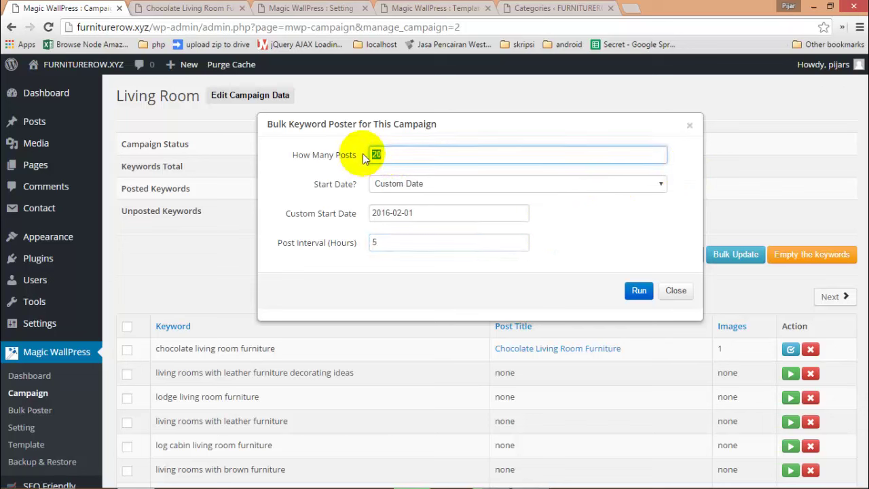
pyautogui.write('5')
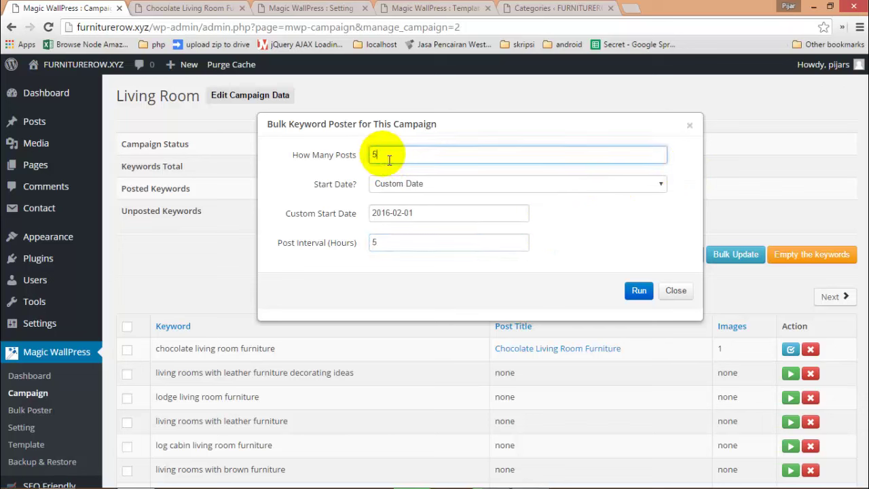
pyautogui.click(438, 183)
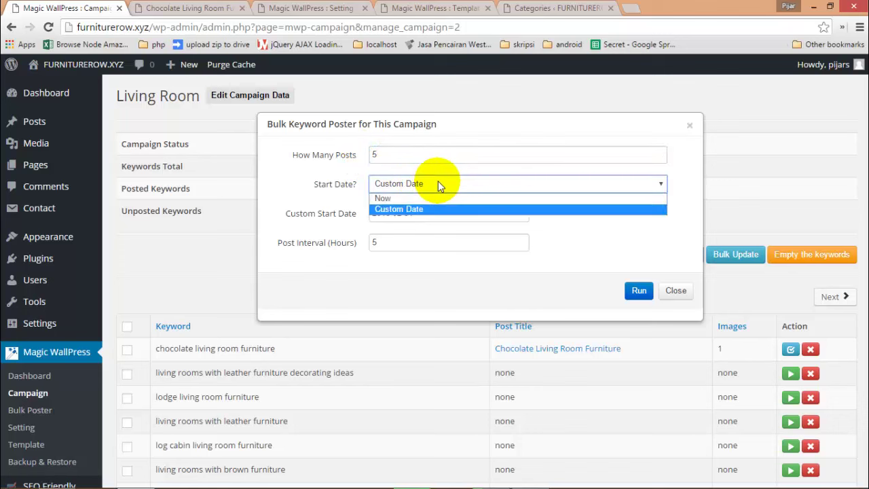
pyautogui.click(383, 209)
pyautogui.click(430, 214)
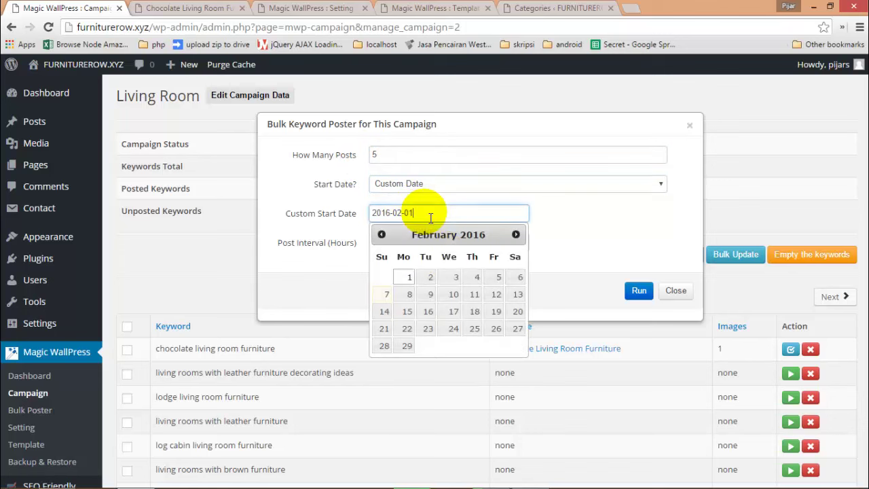
pyautogui.click(431, 276)
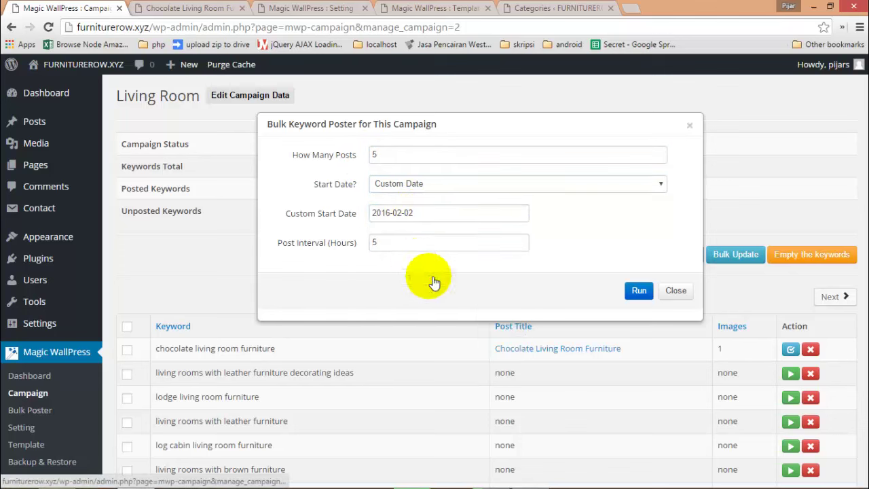
pyautogui.doubleClick(370, 243)
pyautogui.write('12')
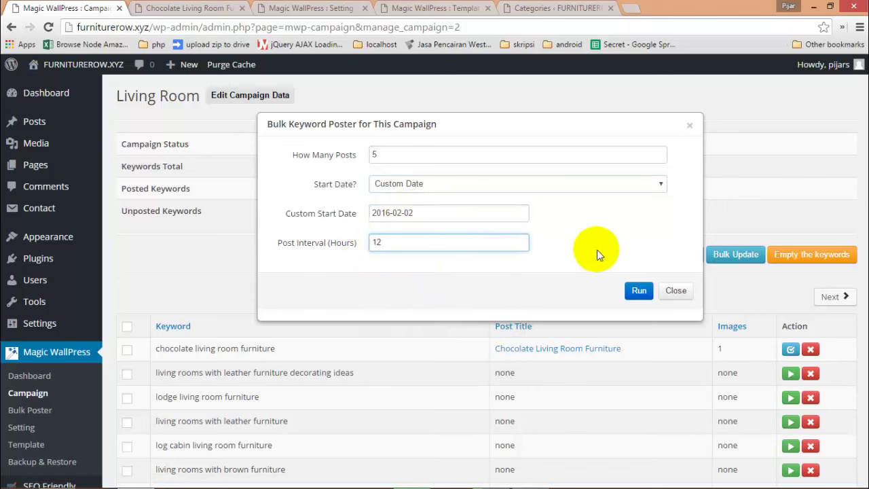
pyautogui.click(637, 290)
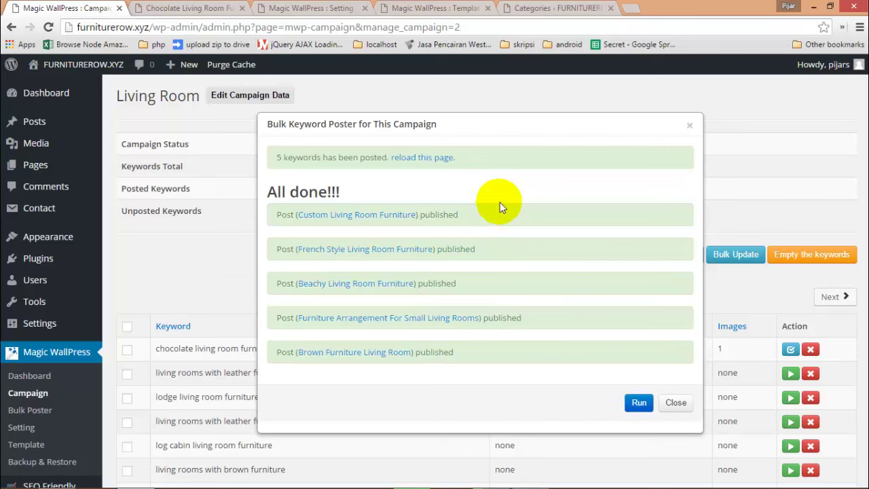
# - Reload the Living Room campaign and examine the keyword totals, post titles and image counts of the newly posted keywords
pyautogui.click(407, 159)
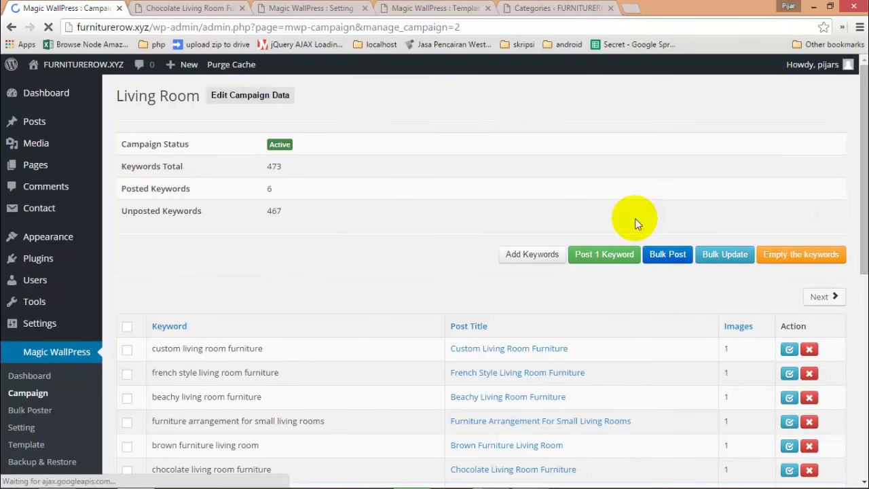
pyautogui.scroll(-5, 848, 139)
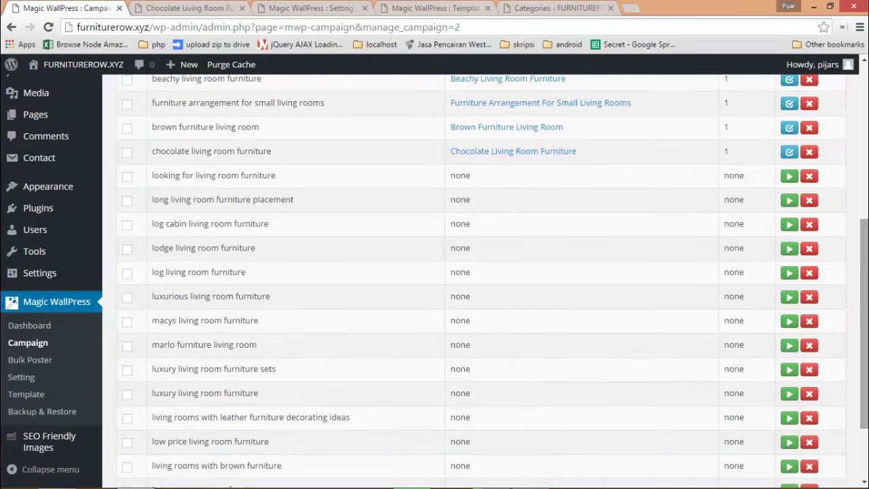
pyautogui.scroll(2, 837, 266)
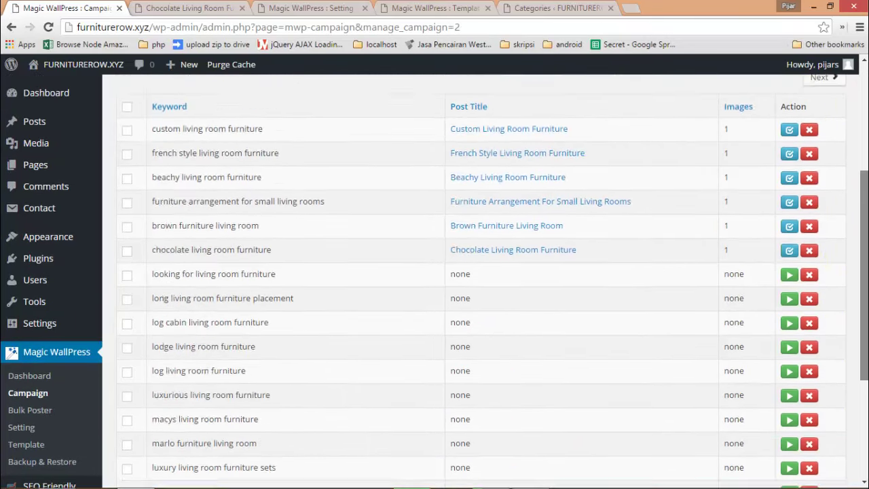
pyautogui.scroll(1, 493, 281)
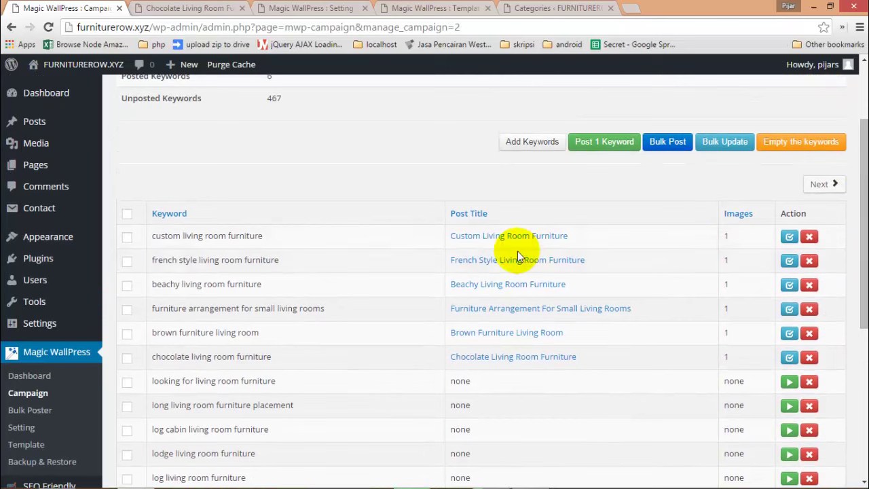
pyautogui.scroll(3, 665, 336)
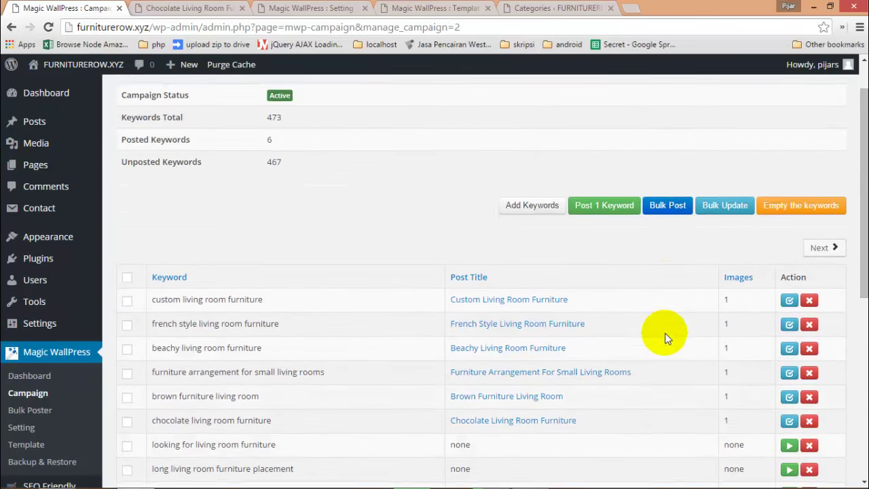
# - View the campaign's bulk update options for post contents and close them without running an update
pyautogui.scroll(-3, 665, 343)
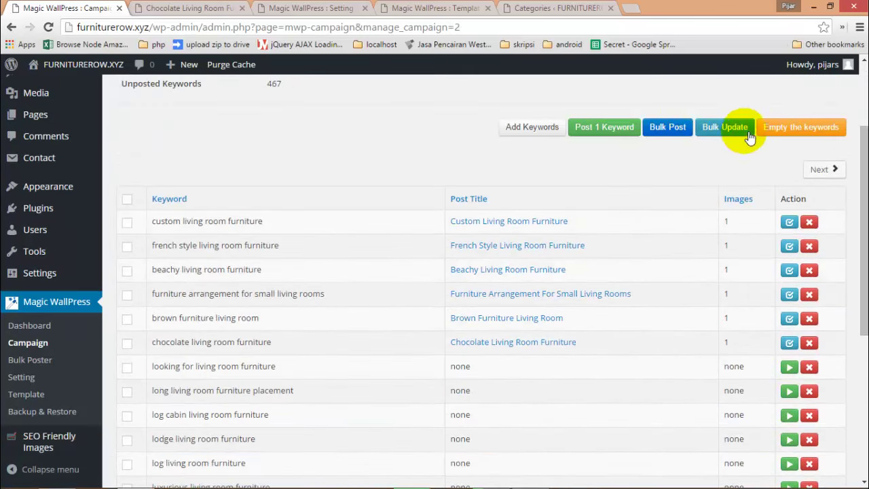
pyautogui.click(725, 129)
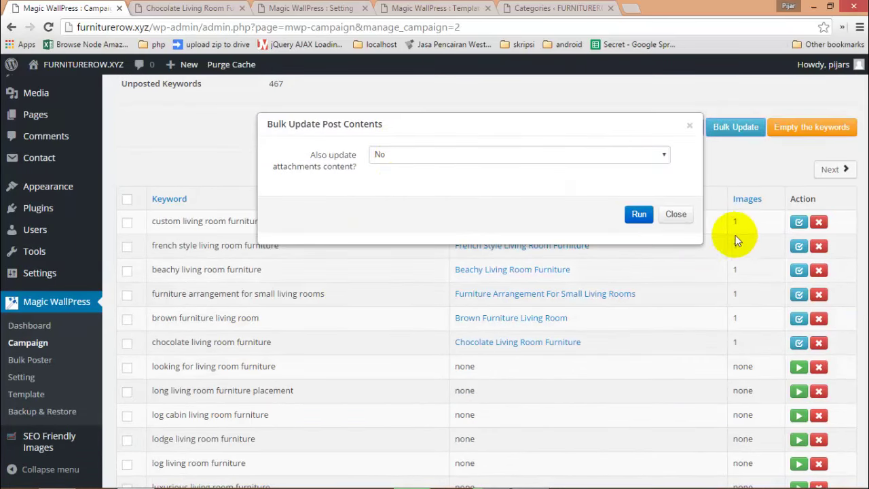
pyautogui.click(681, 220)
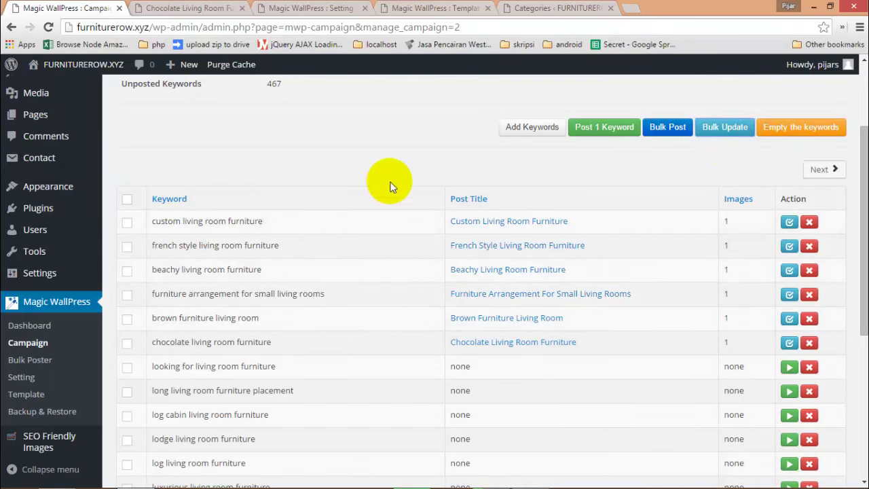
# - Select all keywords listed on the page and clear the selection again
pyautogui.scroll(-2, 810, 210)
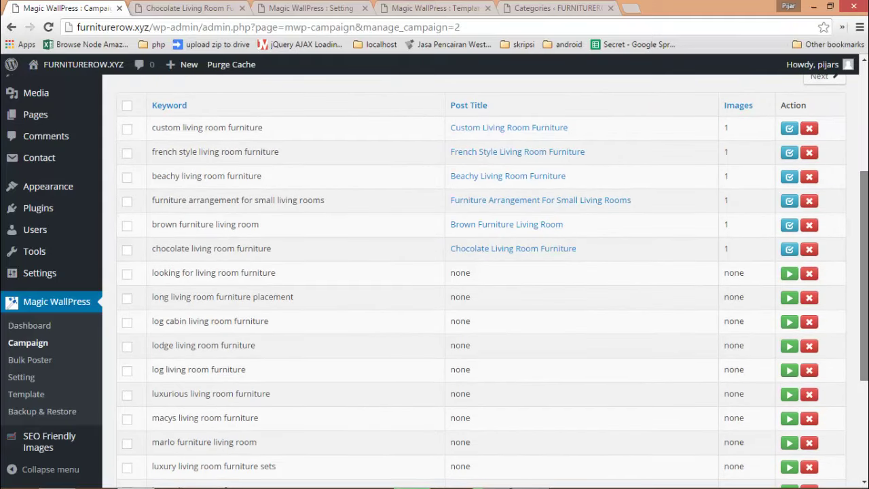
pyautogui.scroll(-2, 481, 281)
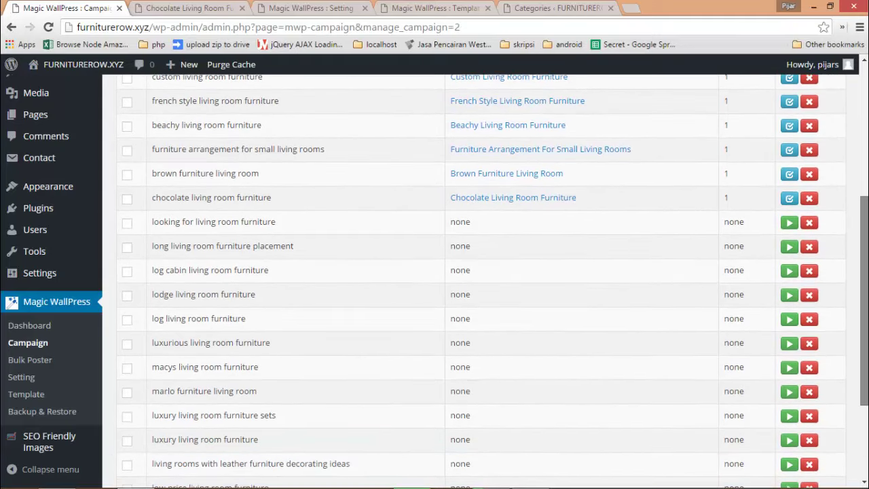
pyautogui.scroll(1, 773, 234)
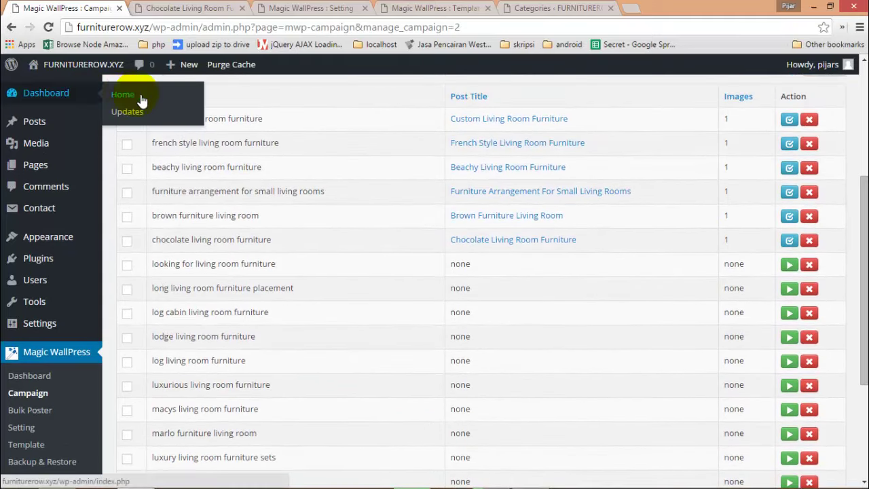
pyautogui.click(128, 97)
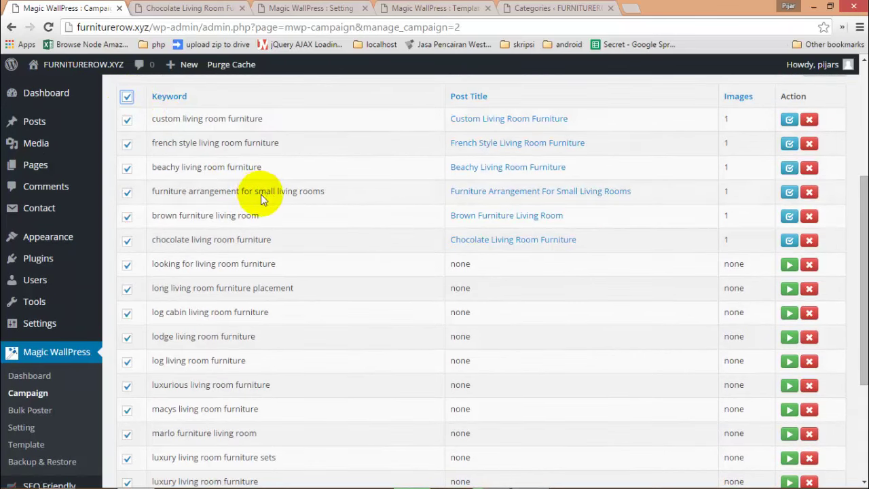
pyautogui.scroll(-4, 251, 203)
pyautogui.scroll(5, 204, 238)
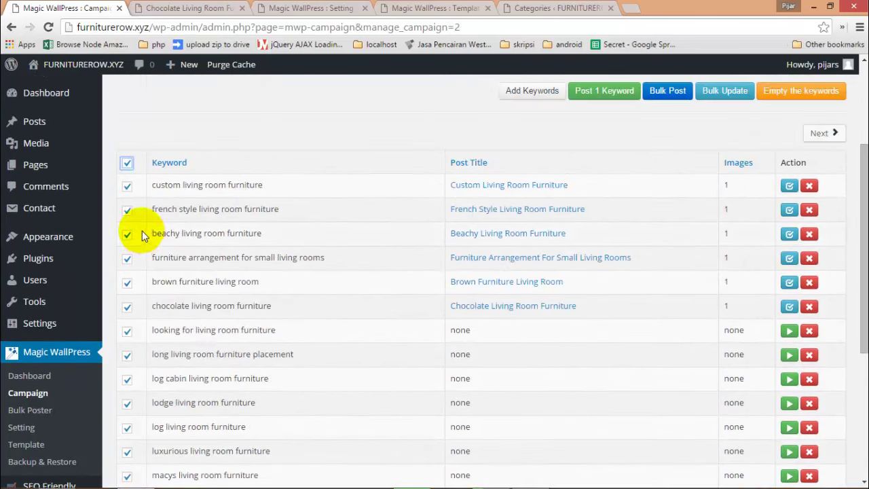
pyautogui.click(127, 163)
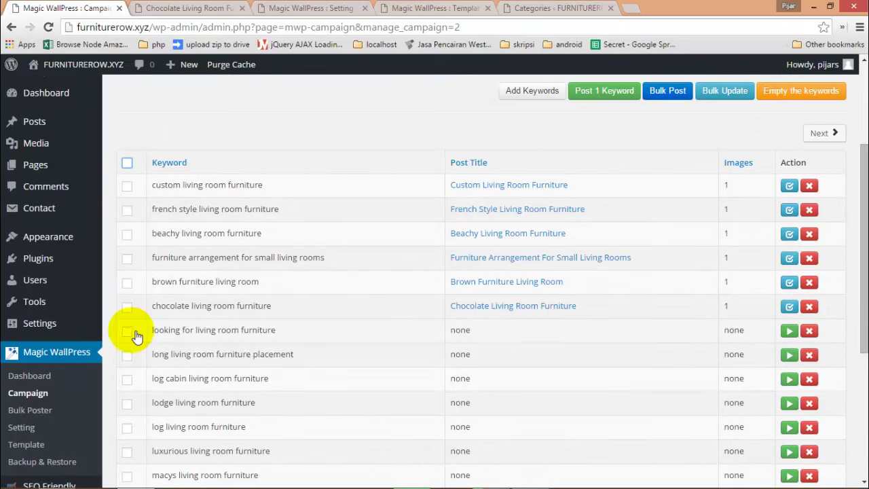
# - Select the keywords "looking for living room furniture", "long living room furniture placement" and "log cabin living room furniture" and start a Bulk Post for them
pyautogui.click(127, 329)
pyautogui.click(126, 354)
pyautogui.scroll(-1, 129, 339)
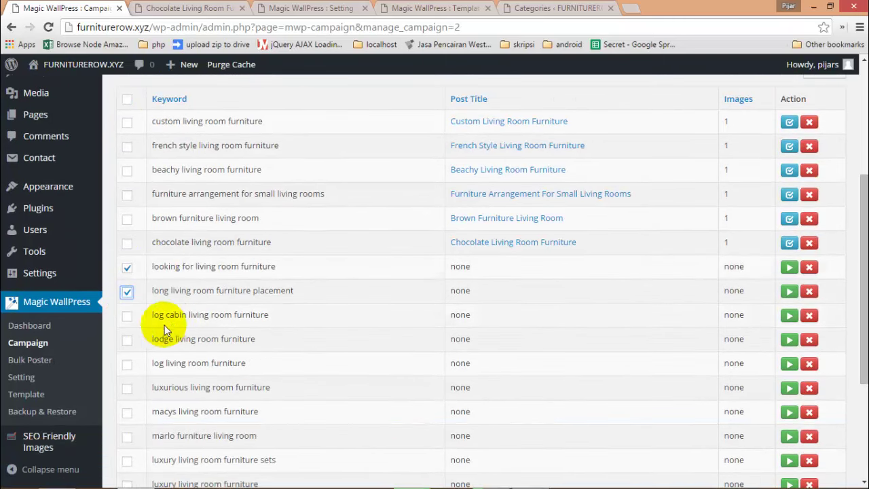
pyautogui.click(127, 318)
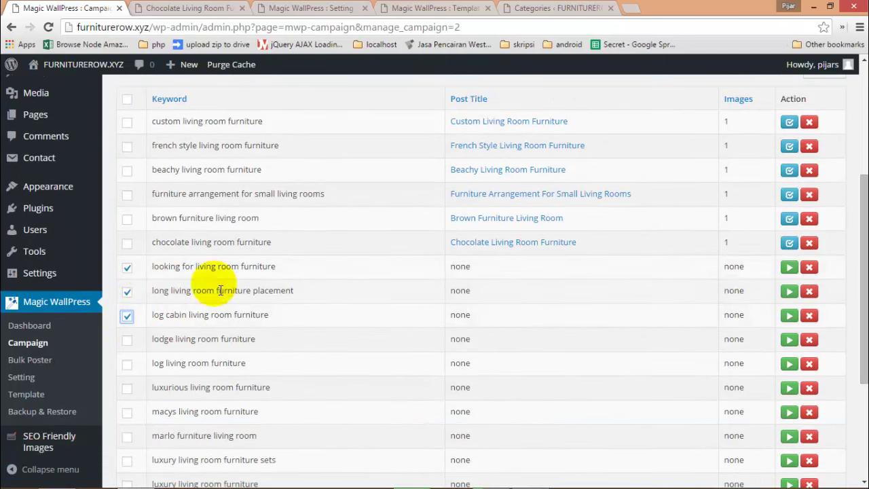
pyautogui.moveTo(863, 279); pyautogui.dragTo(863, 375)
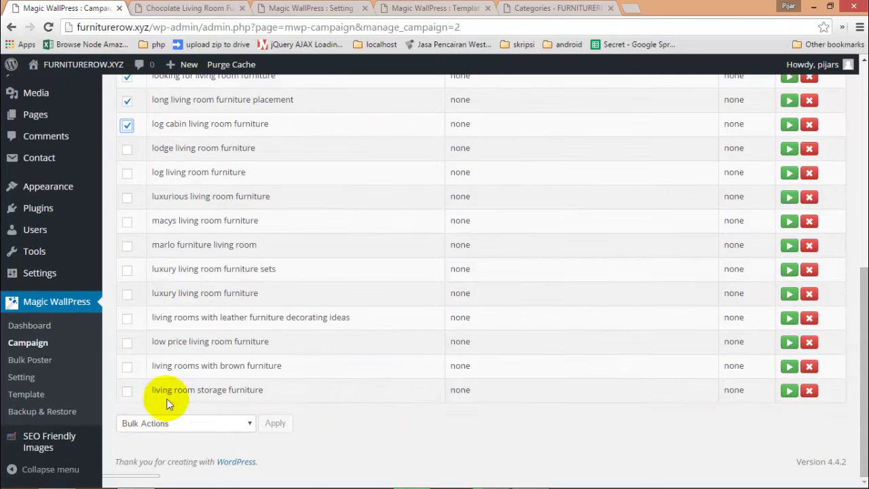
pyautogui.click(190, 423)
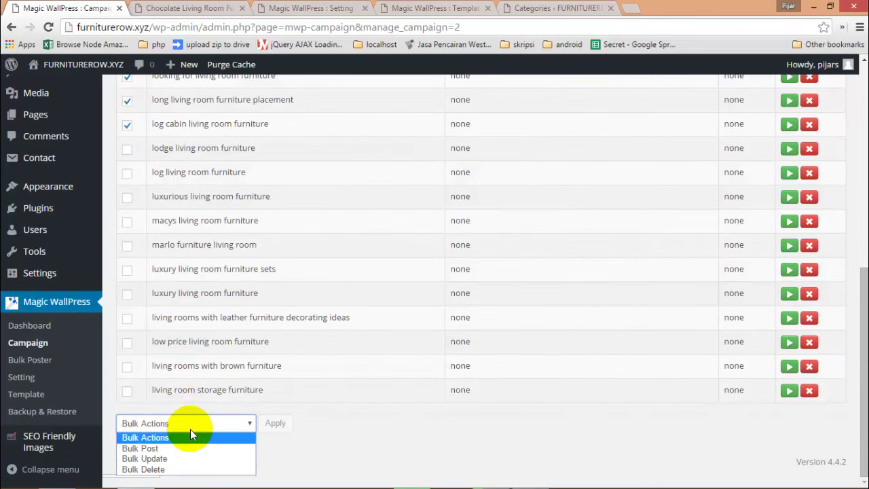
pyautogui.click(182, 449)
pyautogui.click(275, 425)
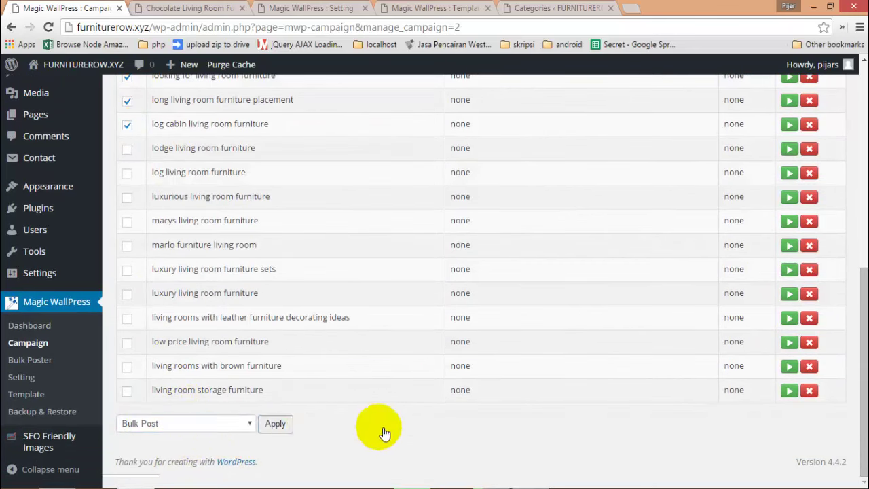
# - Run the bulk post for the selected keywords with a custom start date of 2016-01-04 and reload the campaign page
pyautogui.click(442, 154)
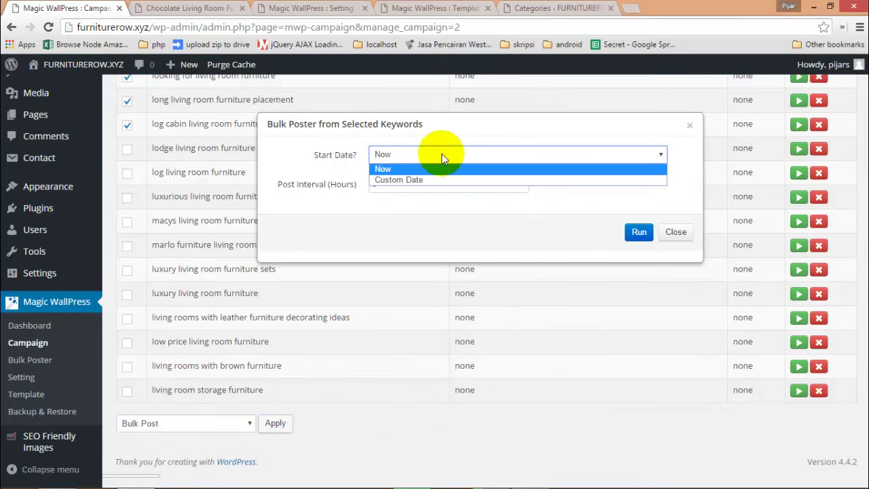
pyautogui.click(403, 181)
pyautogui.click(397, 190)
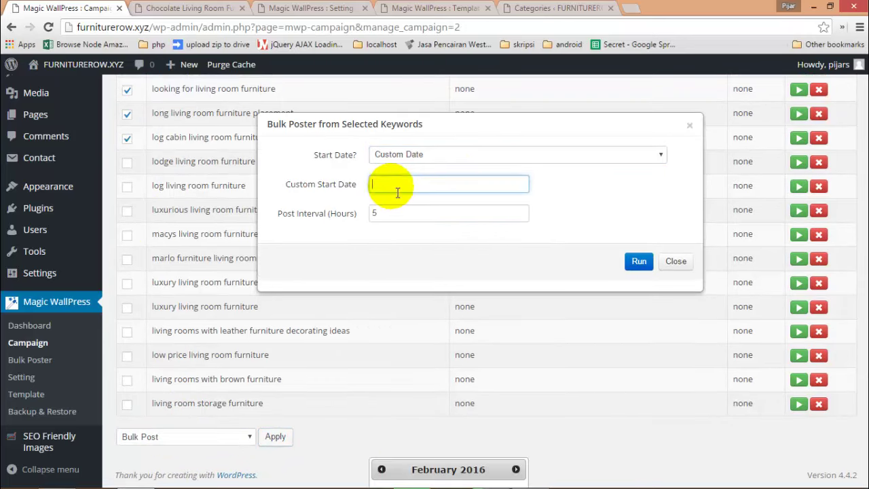
pyautogui.click(599, 212)
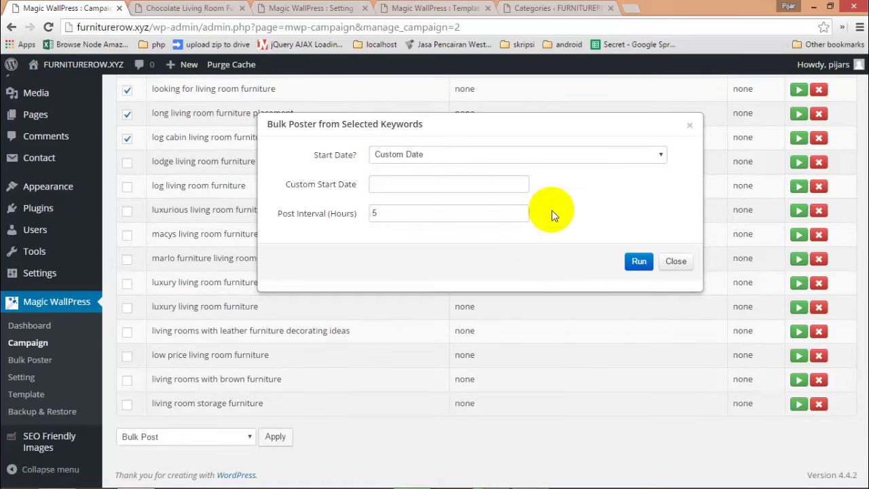
pyautogui.click(445, 187)
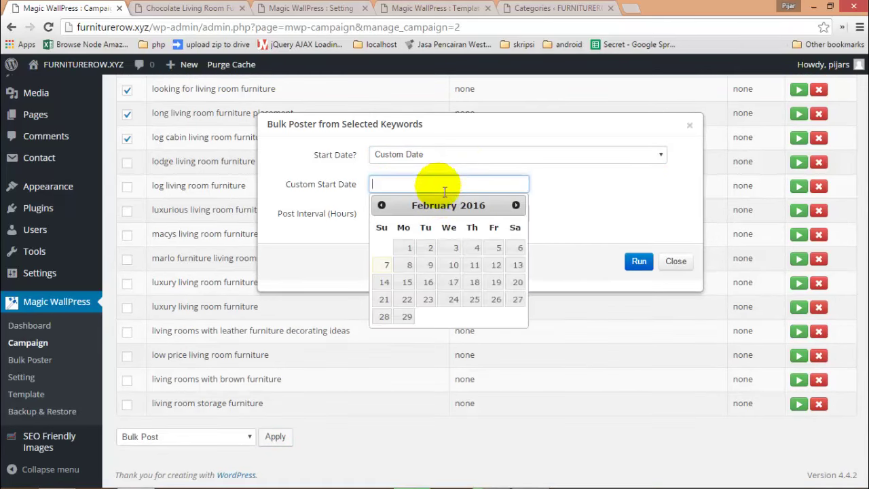
pyautogui.click(381, 205)
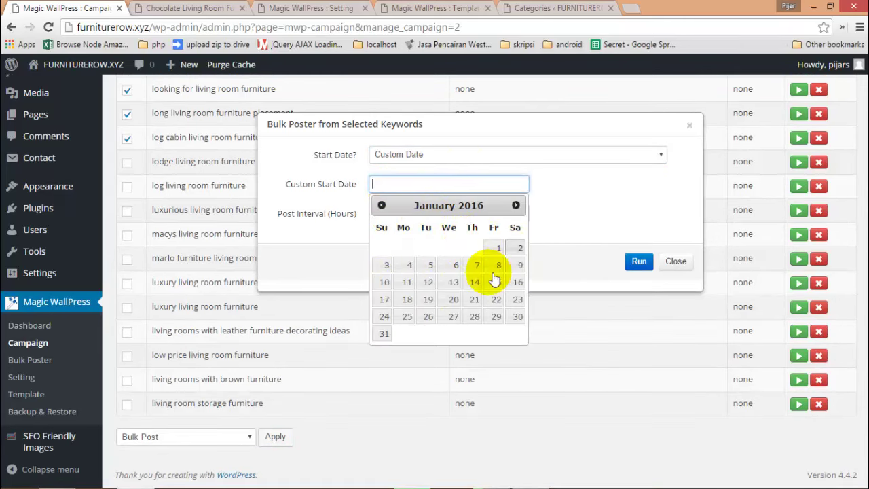
pyautogui.click(409, 264)
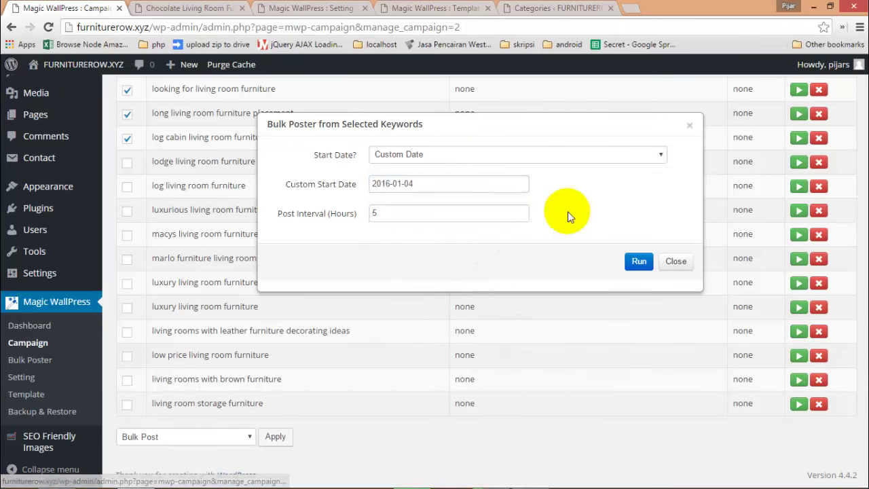
pyautogui.click(641, 263)
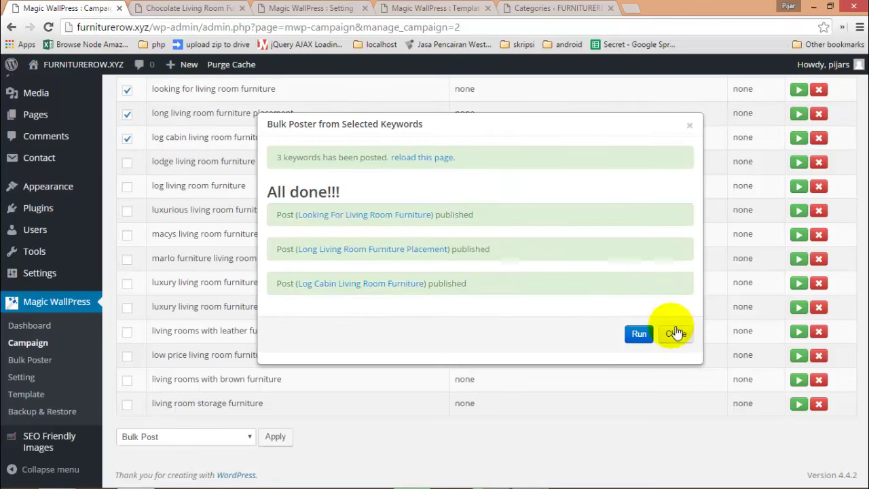
pyautogui.click(448, 159)
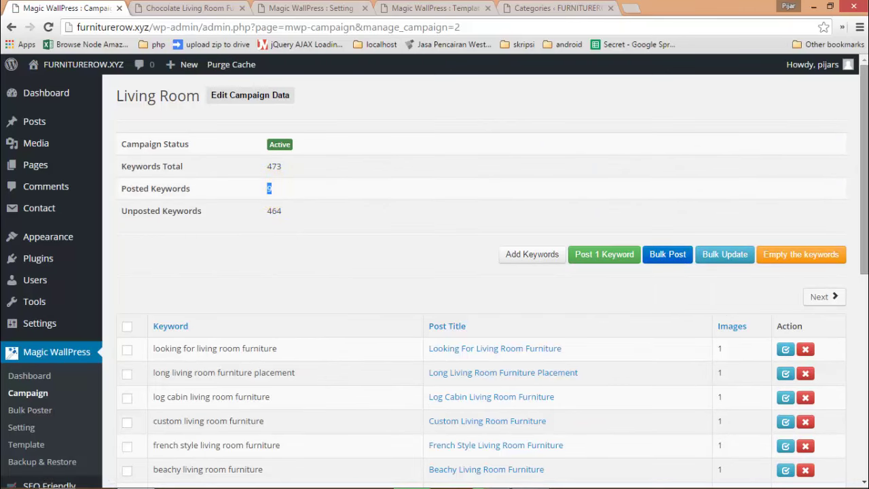
pyautogui.moveTo(864, 169); pyautogui.dragTo(863, 252)
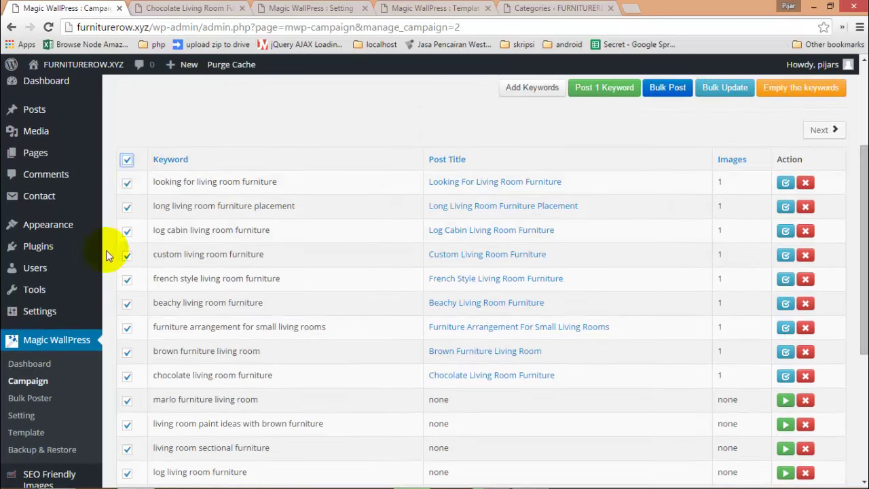
pyautogui.scroll(-3, 154, 309)
pyautogui.scroll(3, 143, 306)
pyautogui.click(127, 161)
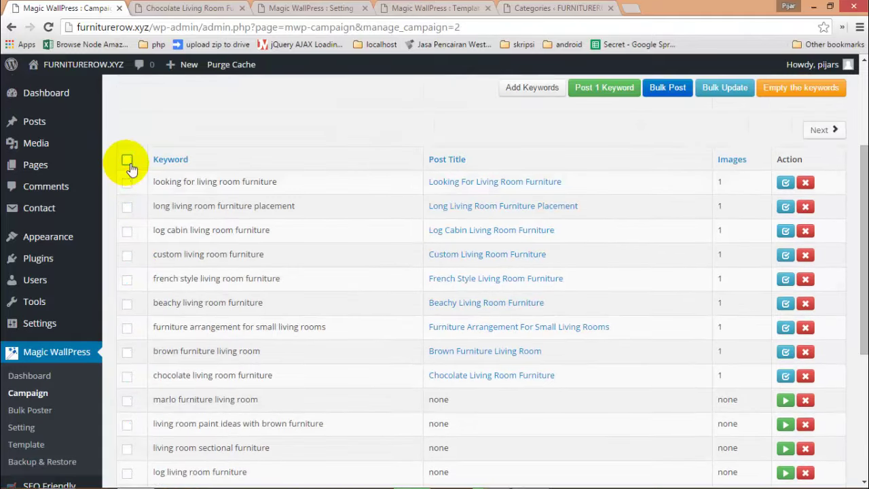
# - Select the first four posted keywords, from "looking for living room furniture" to "custom living room furniture", and start a Bulk Update for them
pyautogui.click(127, 183)
pyautogui.click(127, 206)
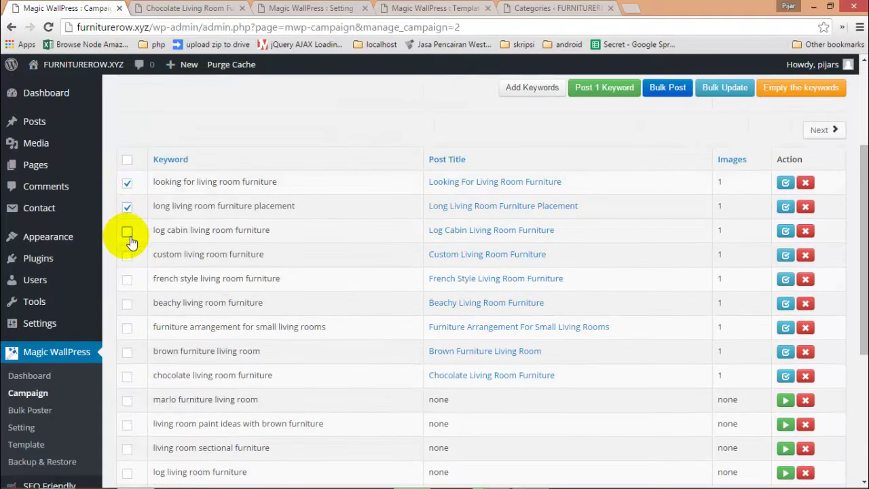
pyautogui.click(127, 230)
pyautogui.click(127, 255)
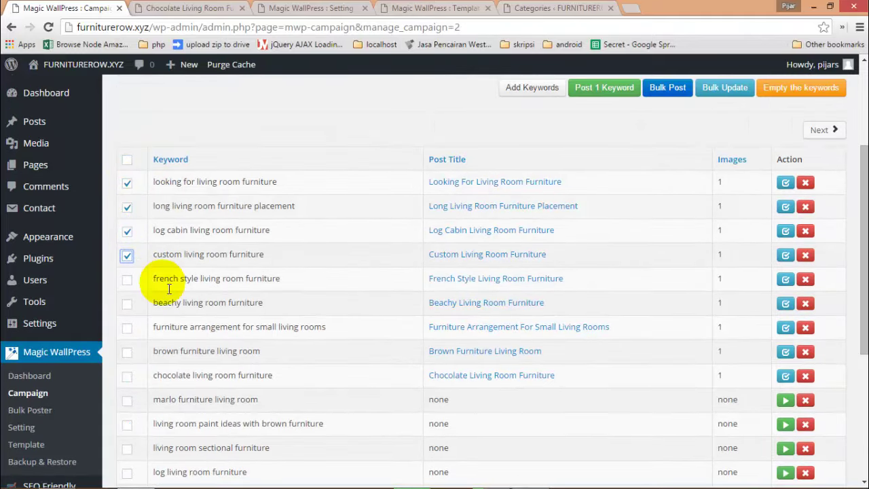
pyautogui.scroll(1, 746, 251)
pyautogui.scroll(-5, 235, 237)
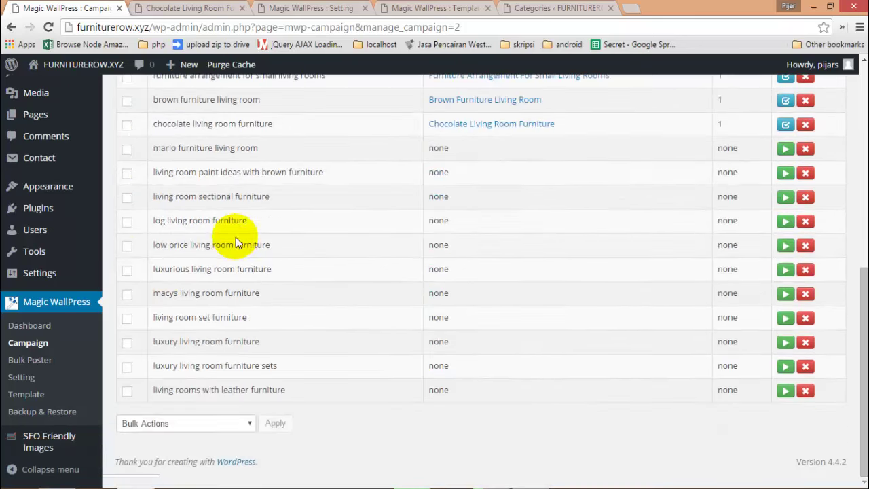
pyautogui.click(190, 424)
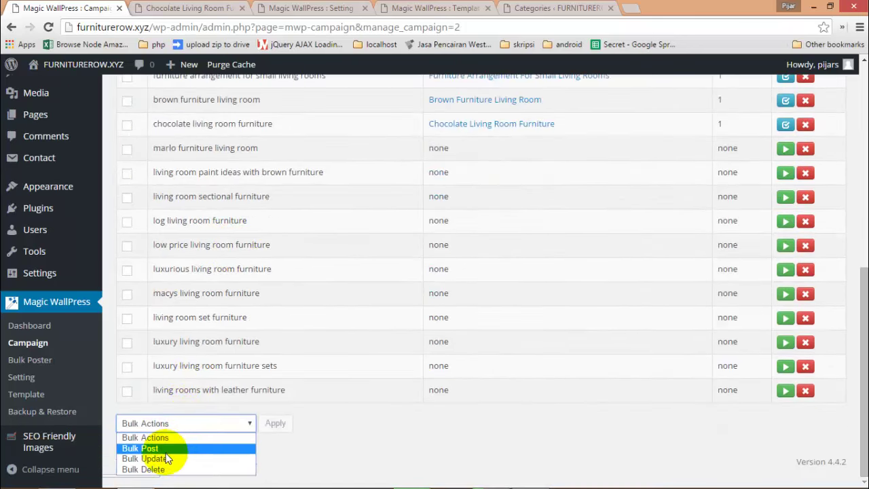
pyautogui.click(171, 458)
pyautogui.click(275, 423)
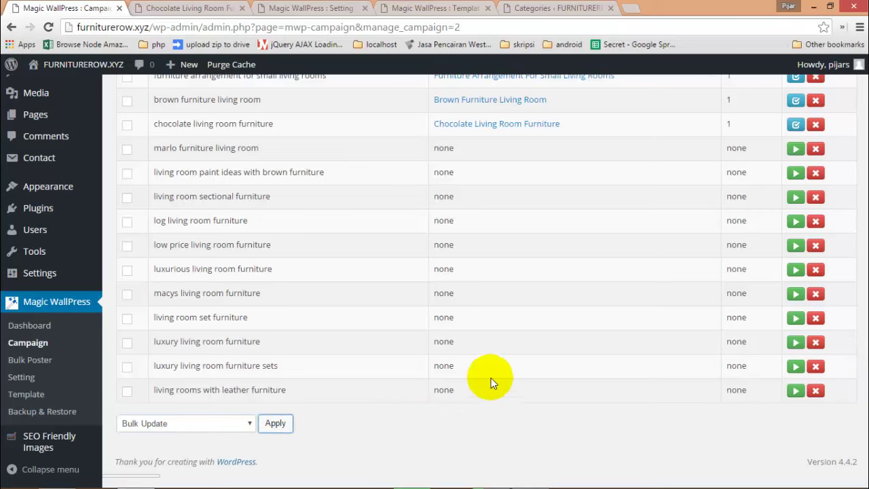
# - Run the bulk update of the selected keywords' post content with attachments content also updated, and close the dialog
pyautogui.click(375, 154)
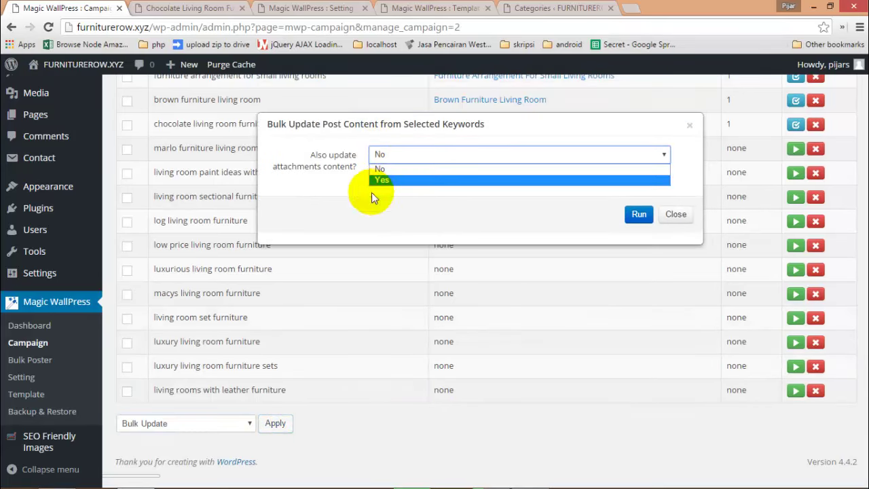
pyautogui.click(407, 182)
pyautogui.click(635, 214)
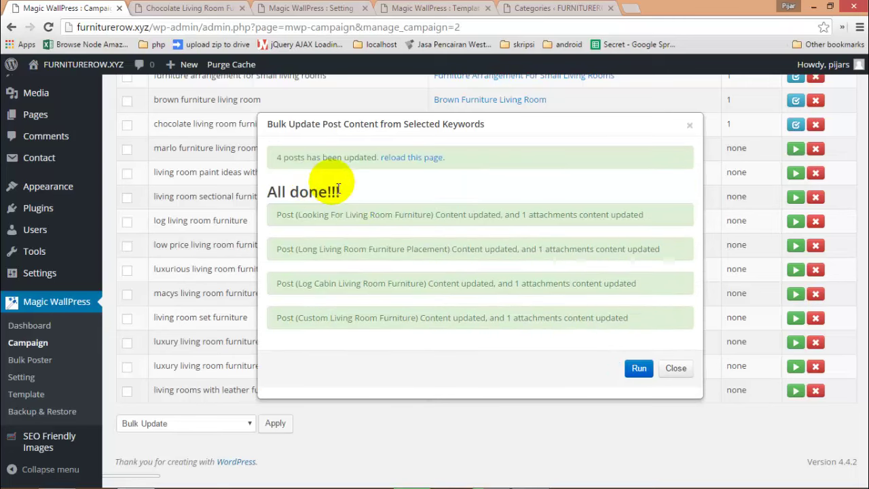
pyautogui.click(669, 424)
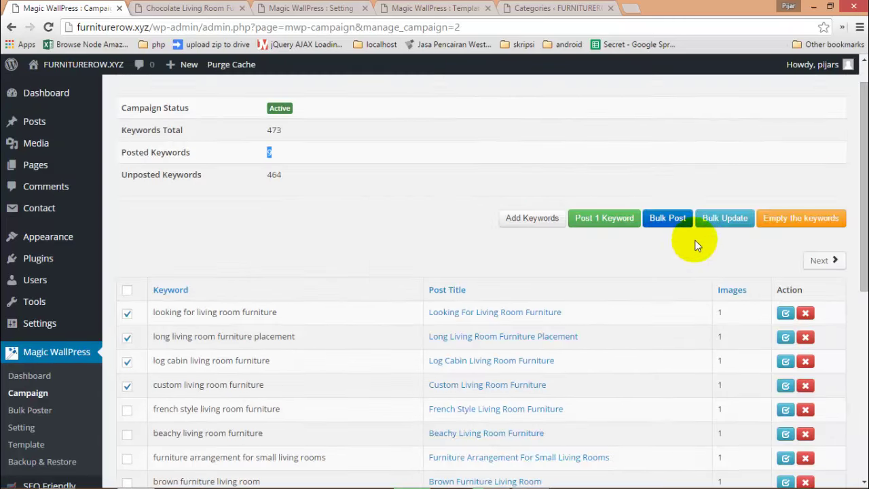
# - Delete the keyword "chocolate living room furniture" together with its post and images, and reload the campaign page
pyautogui.scroll(-1, 816, 236)
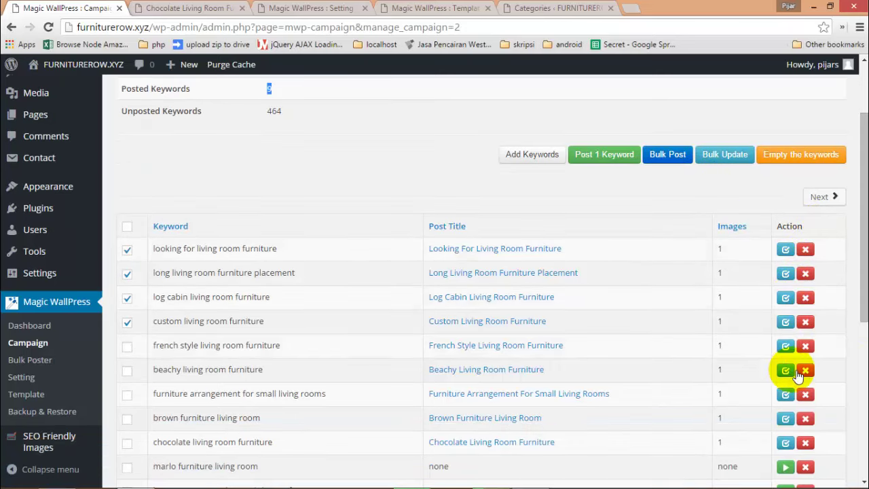
pyautogui.click(805, 442)
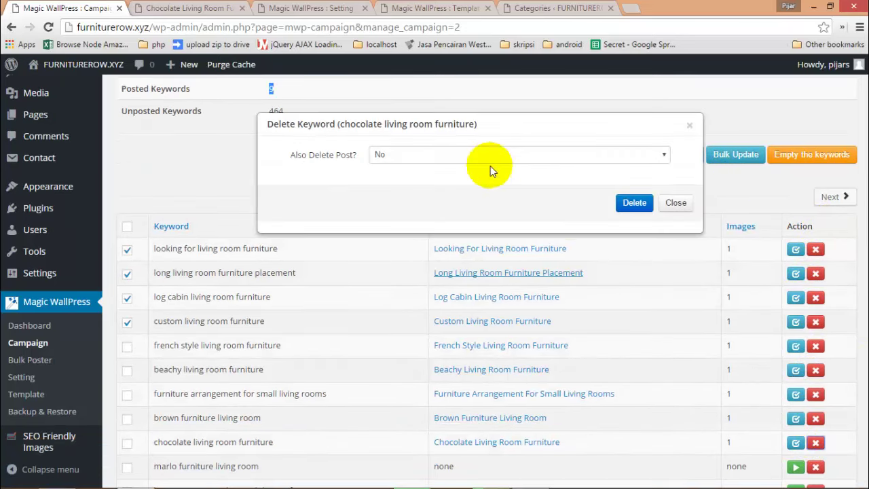
pyautogui.click(435, 158)
pyautogui.click(386, 179)
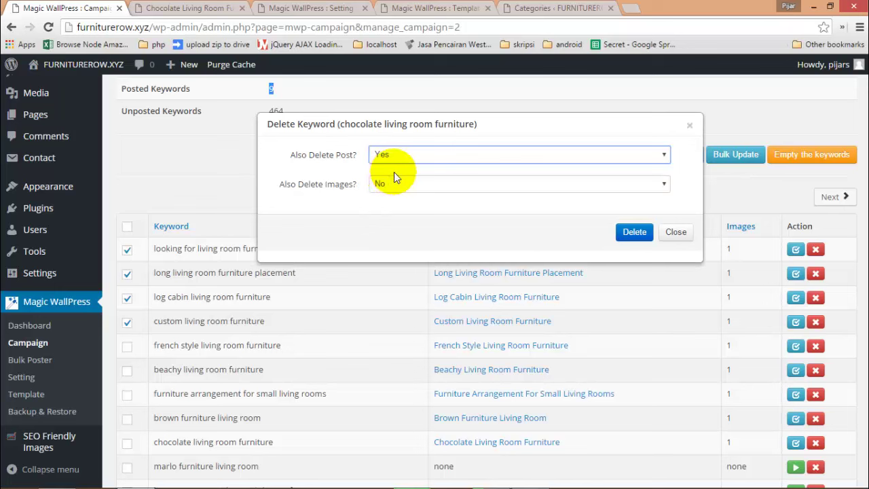
pyautogui.click(382, 184)
pyautogui.click(383, 197)
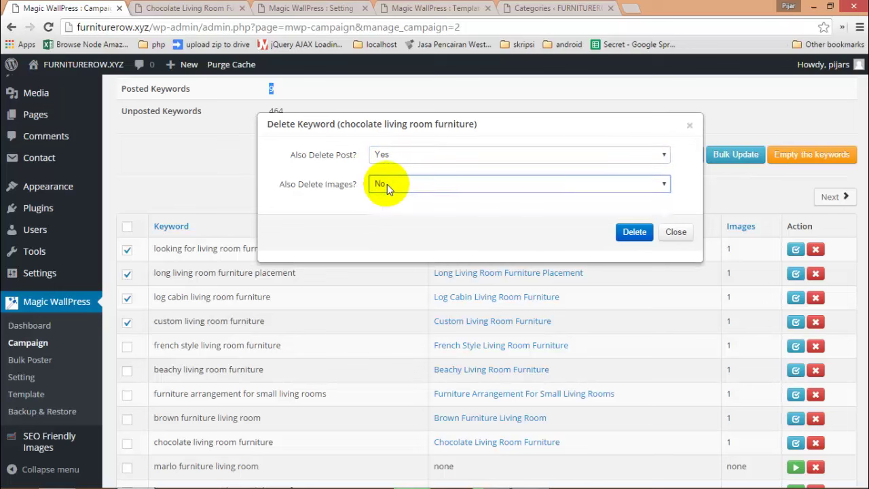
pyautogui.moveTo(291, 155); pyautogui.dragTo(353, 162)
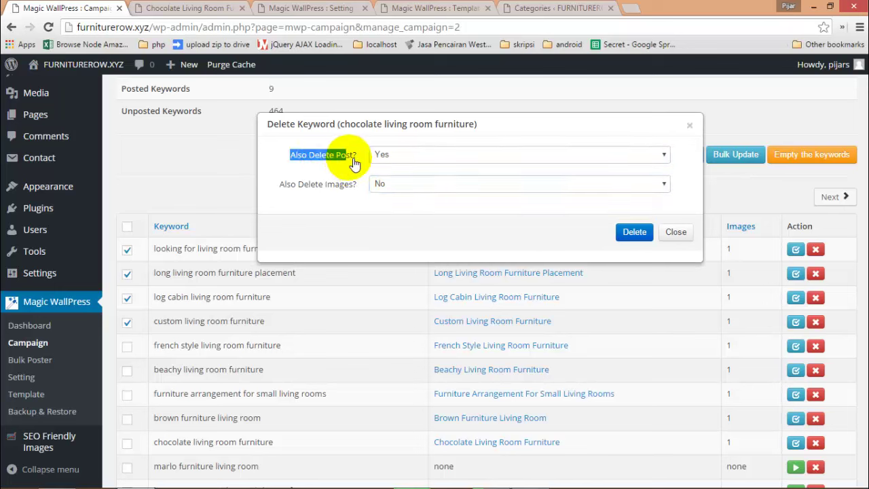
pyautogui.click(399, 158)
pyautogui.click(401, 163)
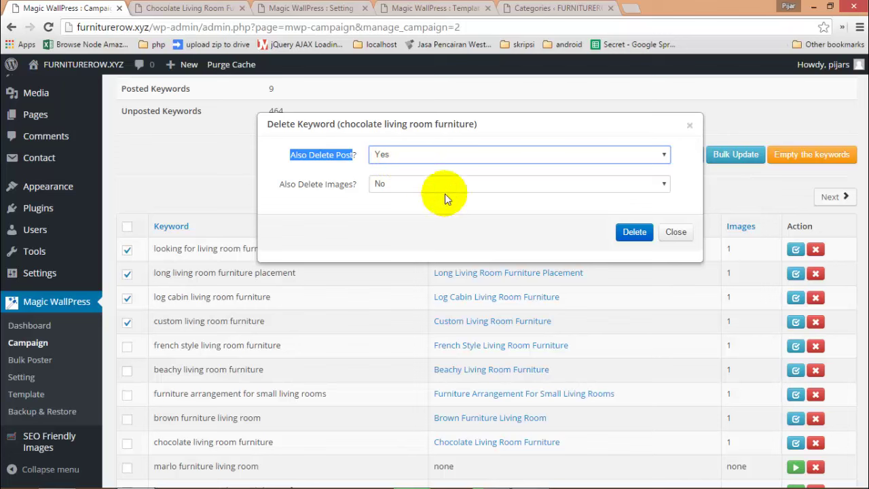
pyautogui.click(396, 184)
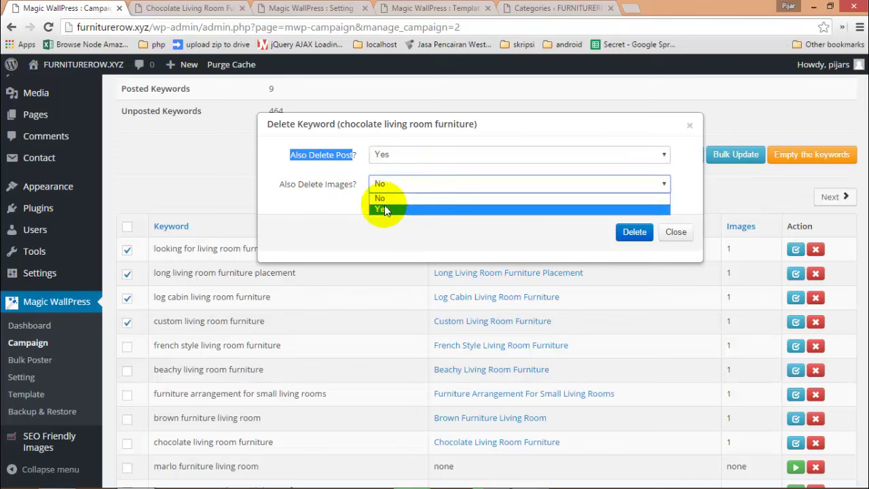
pyautogui.click(373, 209)
pyautogui.click(623, 231)
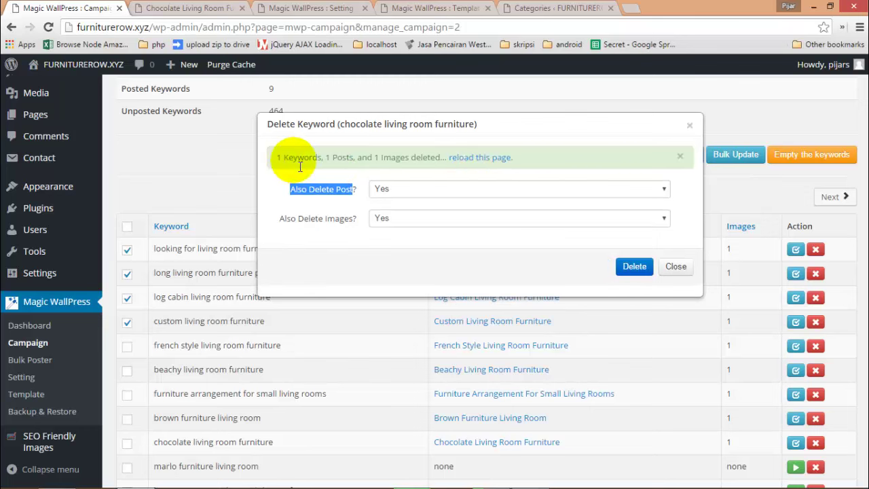
pyautogui.click(461, 168)
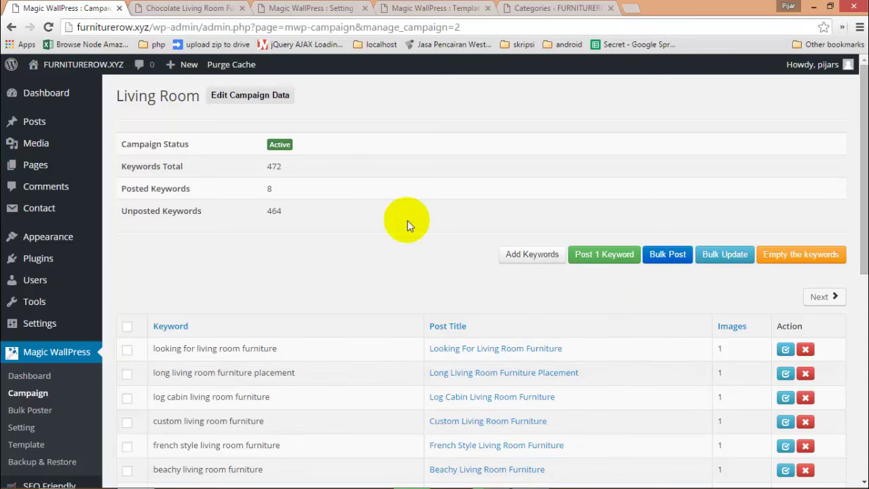
# - Empty the campaign's keywords, including the posted keywords with their posts and images, and reload the campaign page
pyautogui.click(770, 259)
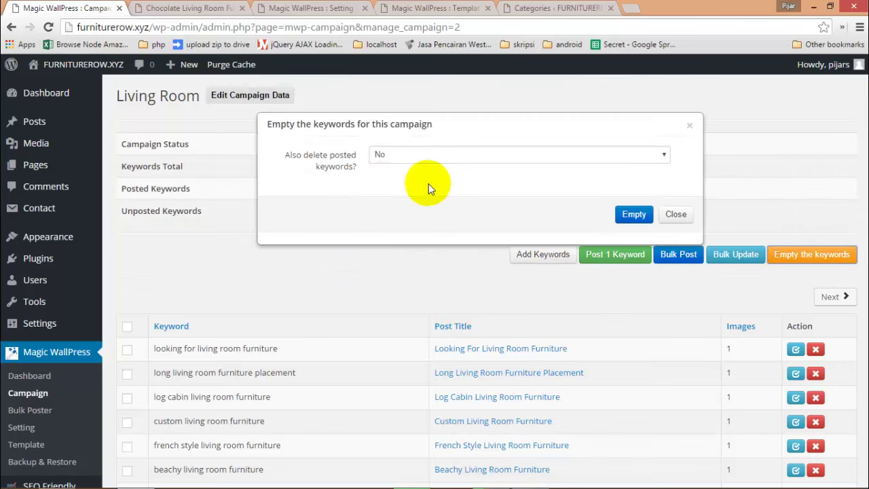
pyautogui.click(383, 157)
pyautogui.click(380, 181)
pyautogui.click(385, 201)
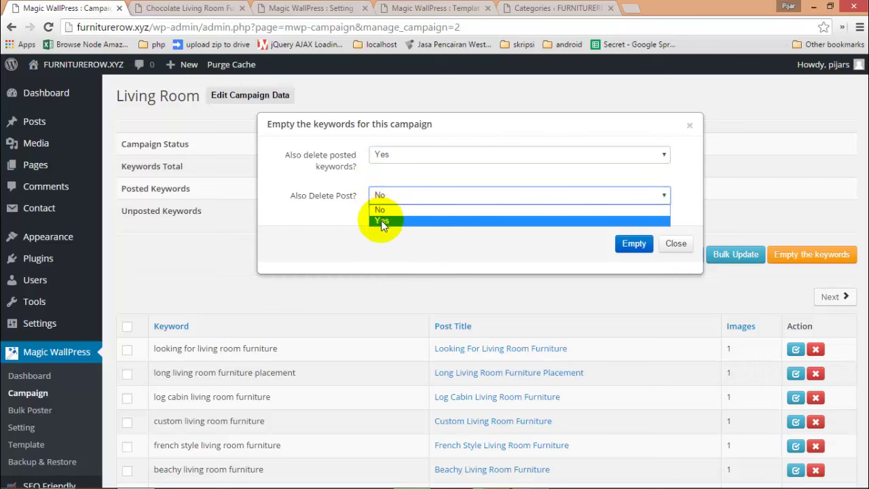
pyautogui.click(381, 220)
pyautogui.click(387, 228)
pyautogui.click(463, 272)
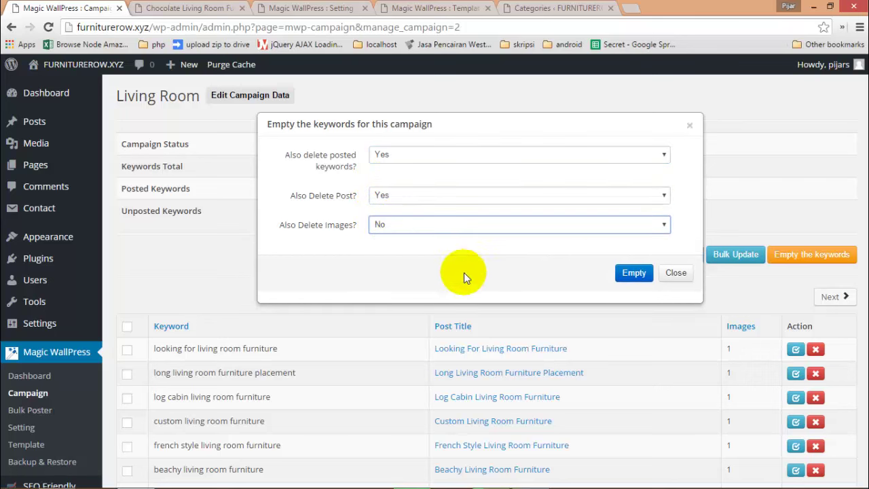
pyautogui.click(619, 272)
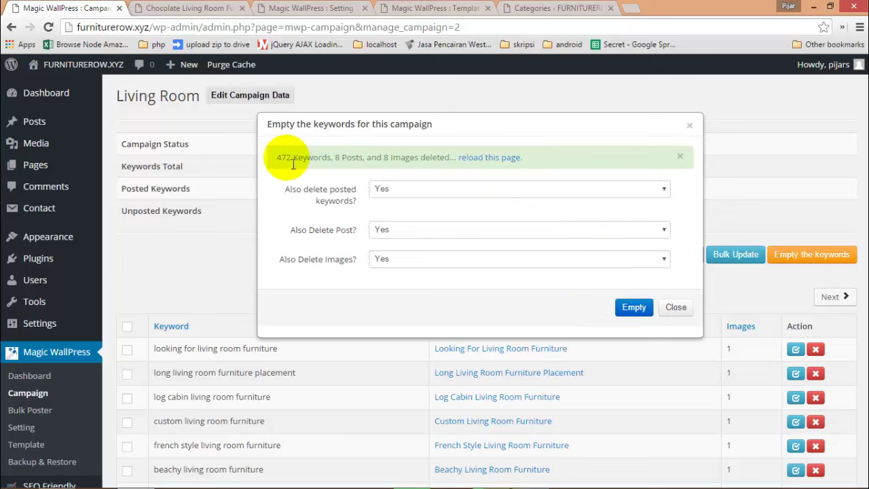
pyautogui.moveTo(276, 159); pyautogui.dragTo(511, 169)
pyautogui.click(510, 166)
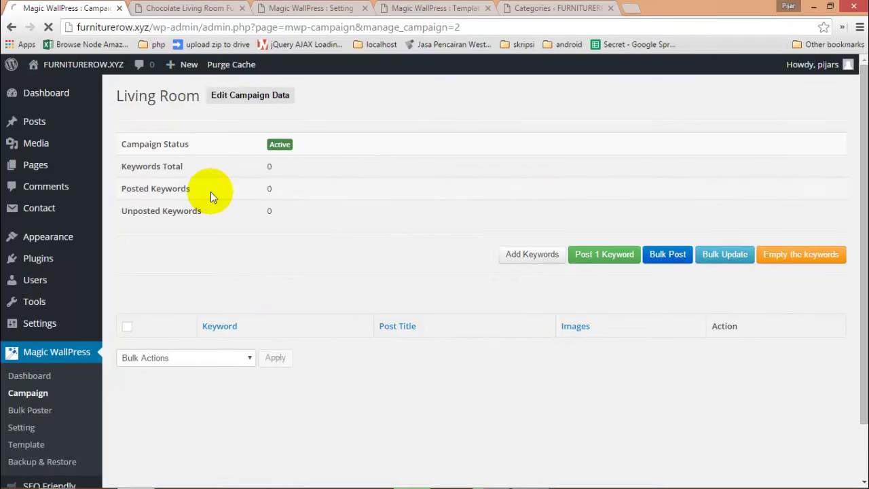
# - Examine the Living Room campaign's status and its total, posted and unposted keyword counts
pyautogui.moveTo(276, 217); pyautogui.dragTo(133, 154)
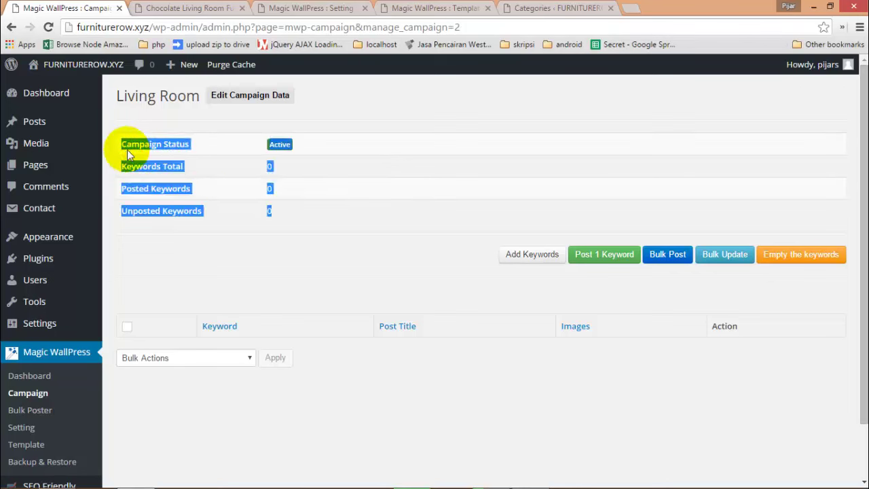
pyautogui.click(129, 154)
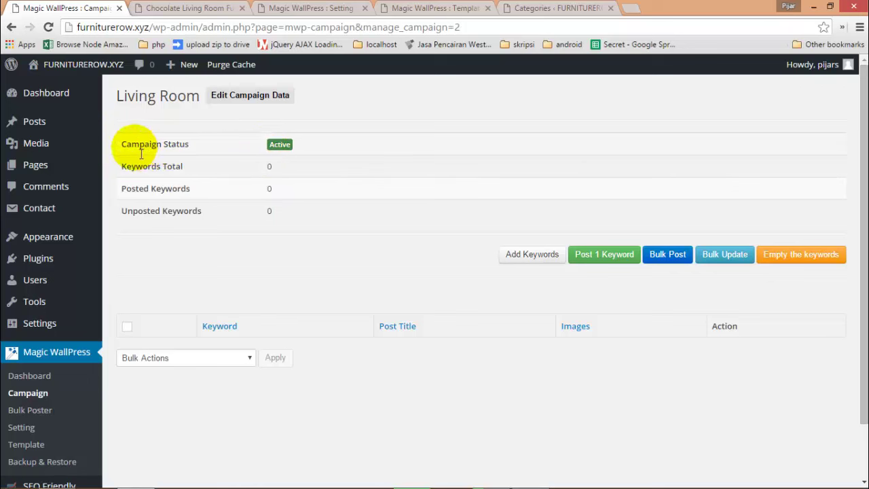
pyautogui.moveTo(132, 151); pyautogui.dragTo(285, 211)
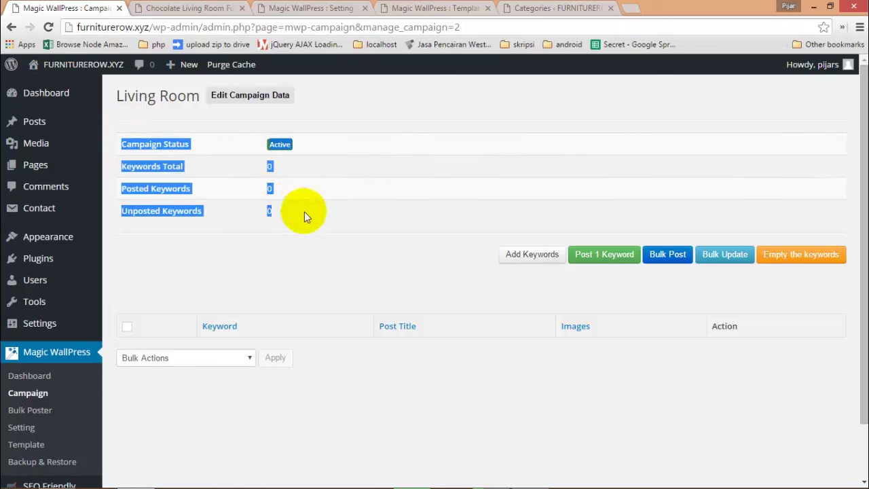
pyautogui.click(307, 213)
pyautogui.moveTo(763, 485)
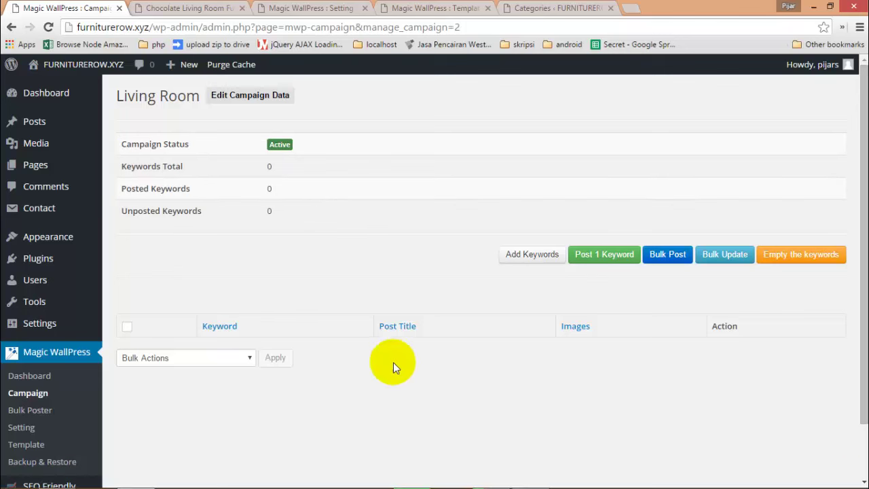
pyautogui.moveTo(287, 217); pyautogui.dragTo(156, 128)
pyautogui.click(162, 134)
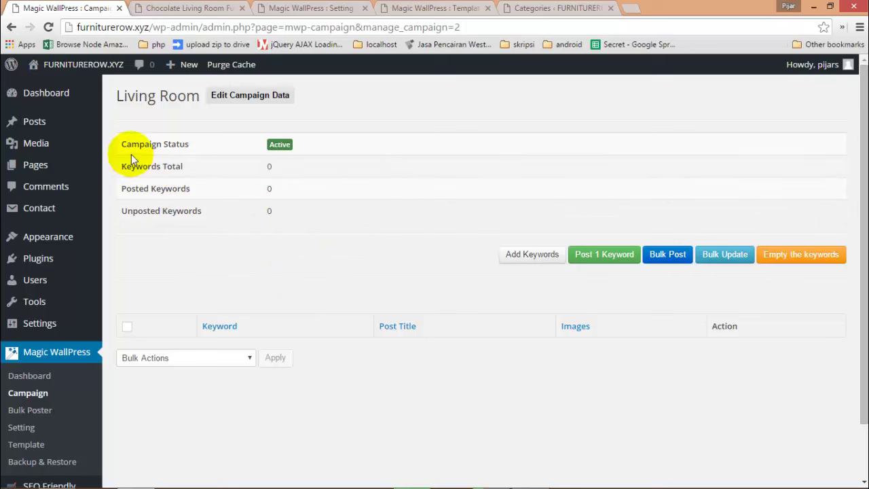
pyautogui.moveTo(112, 143)
pyautogui.mouseDown()
pyautogui.moveTo(313, 155)
pyautogui.moveTo(300, 232)
pyautogui.moveTo(159, 155)
pyautogui.moveTo(113, 143)
pyautogui.mouseUp()
pyautogui.click(300, 232)
pyautogui.click(183, 155)
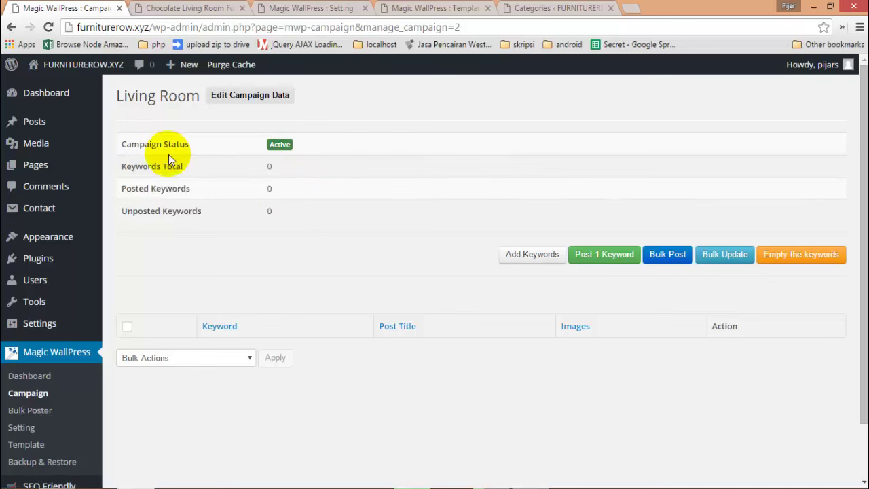
pyautogui.moveTo(286, 213); pyautogui.dragTo(128, 148)
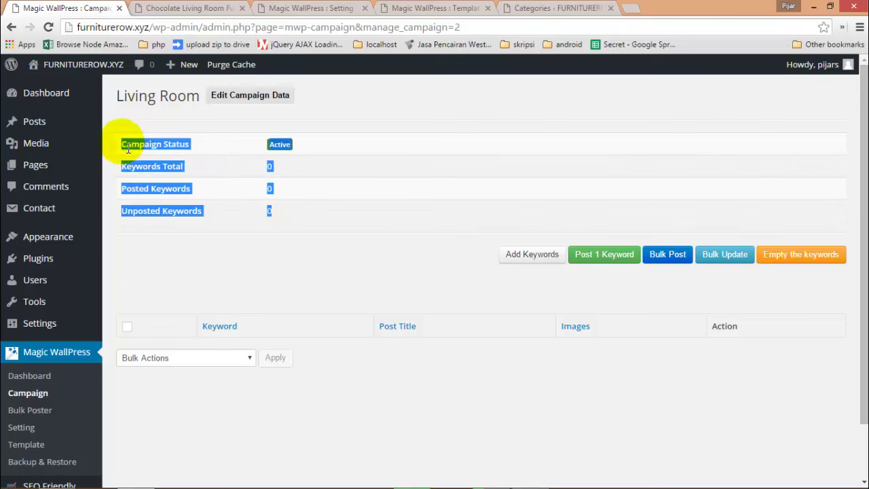
pyautogui.click(121, 145)
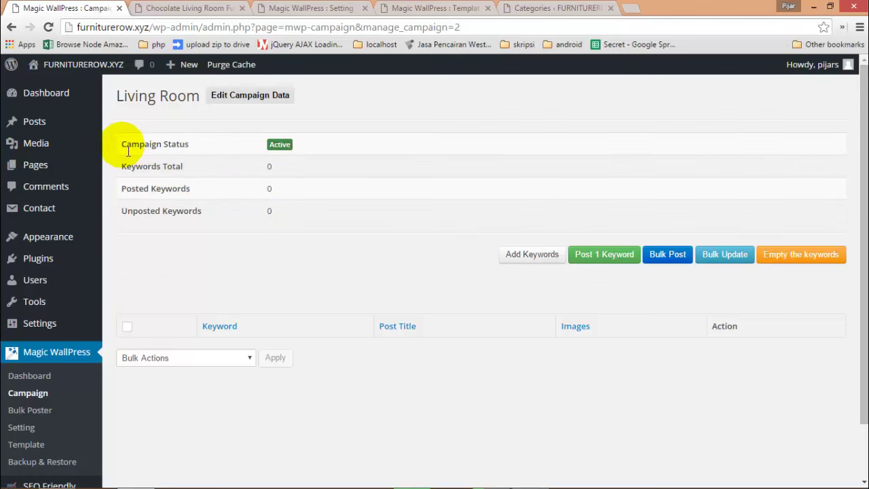
pyautogui.moveTo(120, 145); pyautogui.dragTo(324, 209)
pyautogui.click(169, 154)
pyautogui.moveTo(122, 145); pyautogui.dragTo(336, 217)
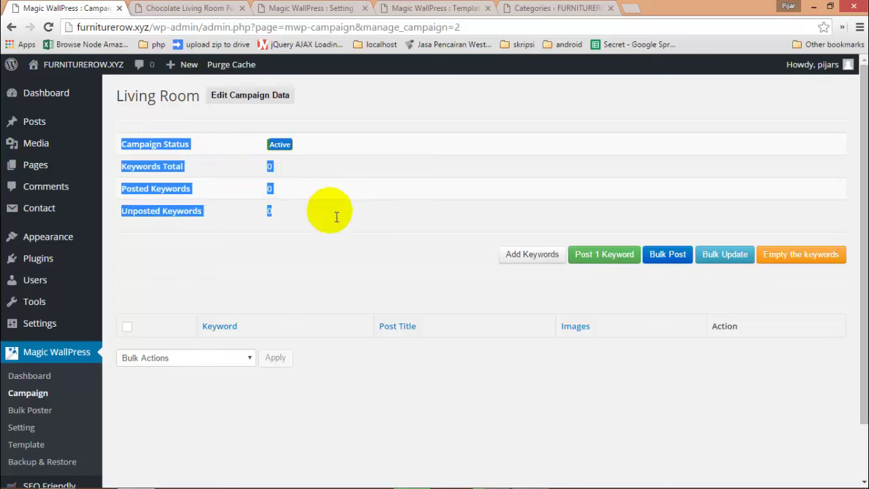
pyautogui.click(332, 173)
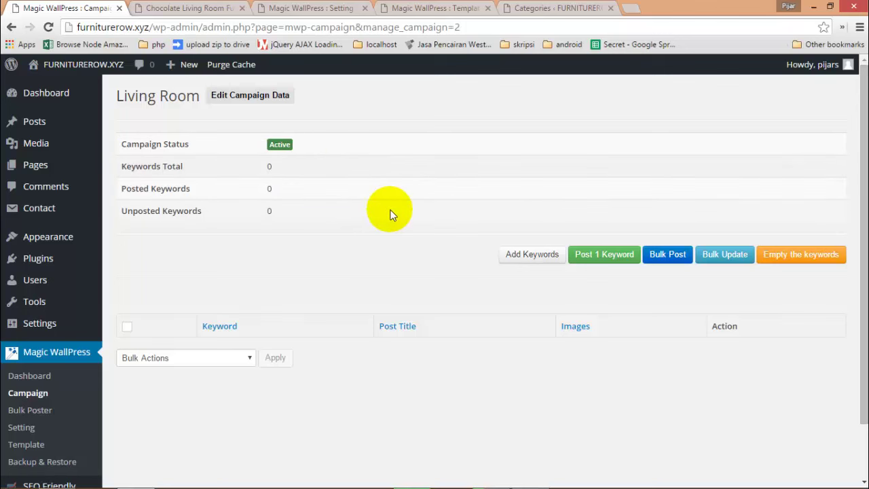
# - View the campaign's Bulk Post options for post count, start date and post interval, and close the dialog without running it
pyautogui.moveTo(580, 482)
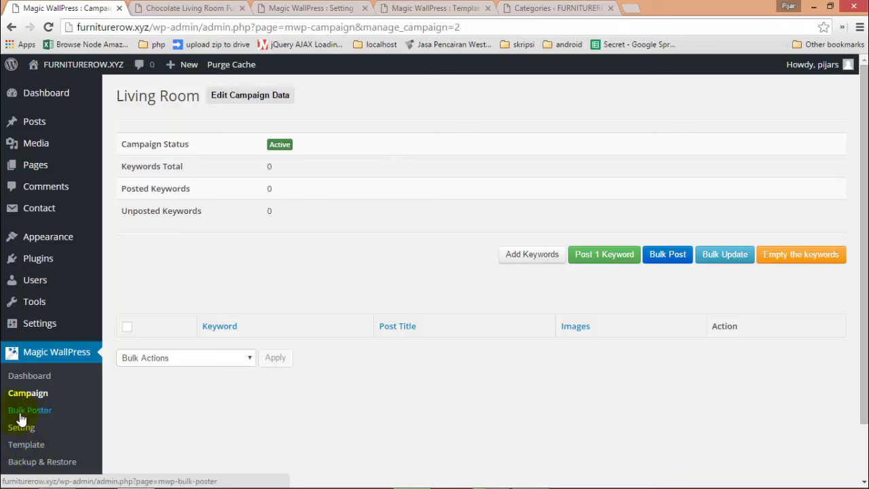
pyautogui.click(660, 268)
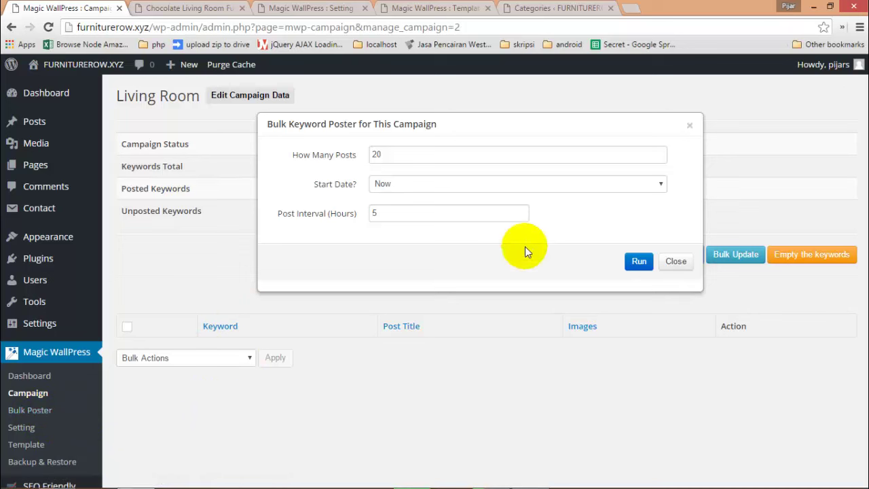
pyautogui.click(672, 267)
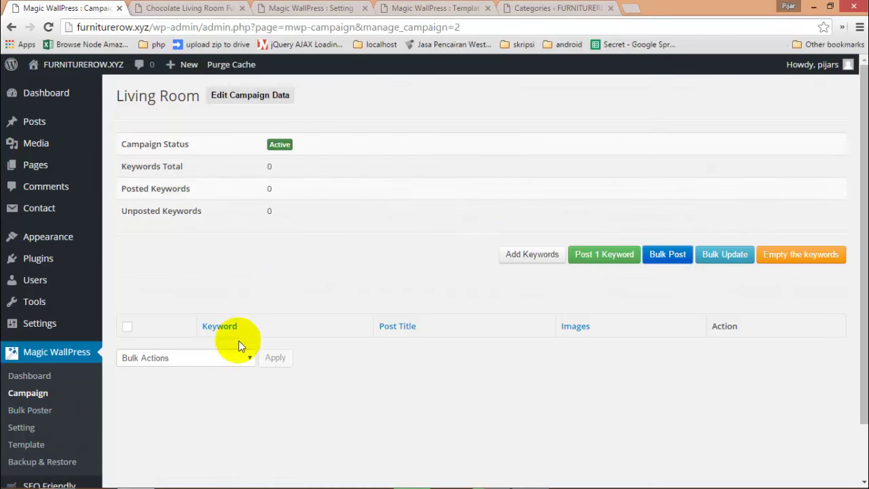